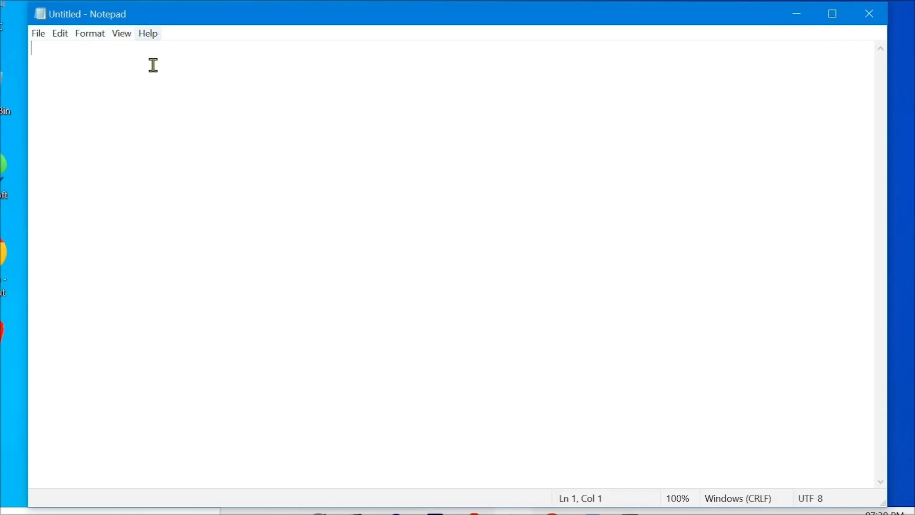
click(93, 35)
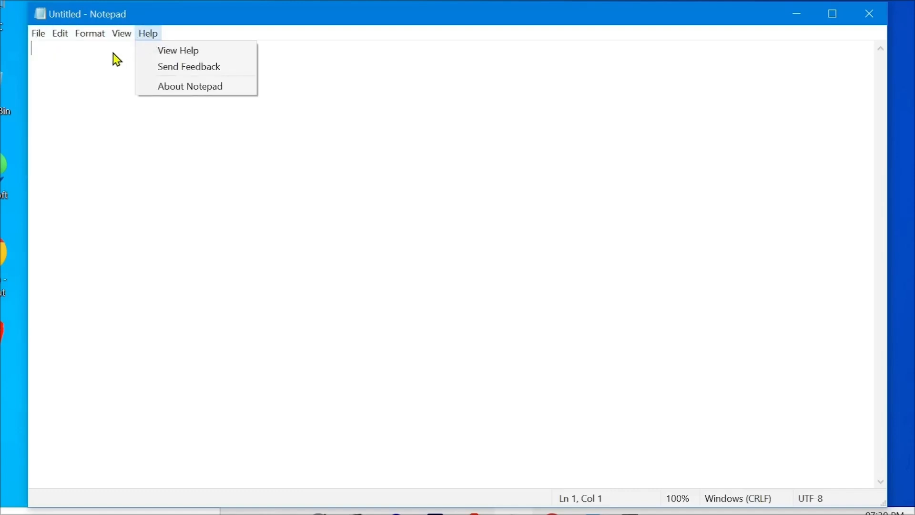
click(111, 57)
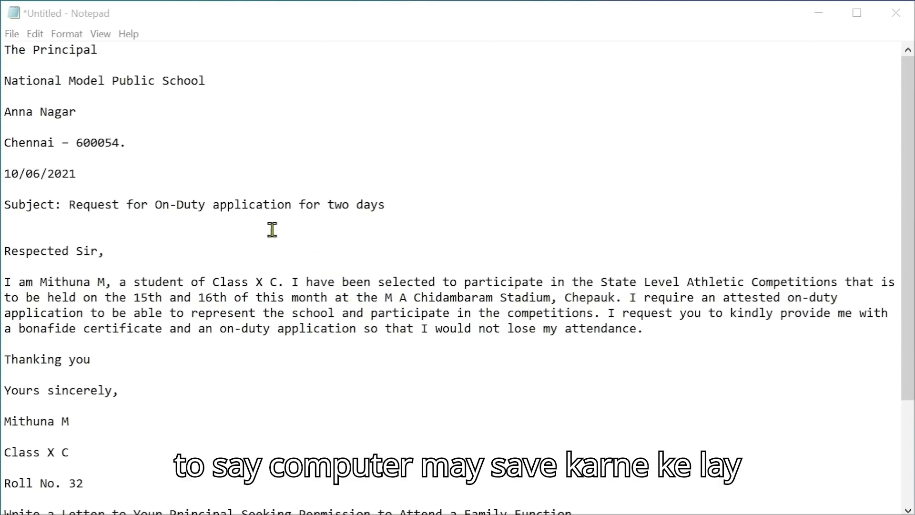
Save the document as a text file named "letter" in the Documents folder.
click(13, 37)
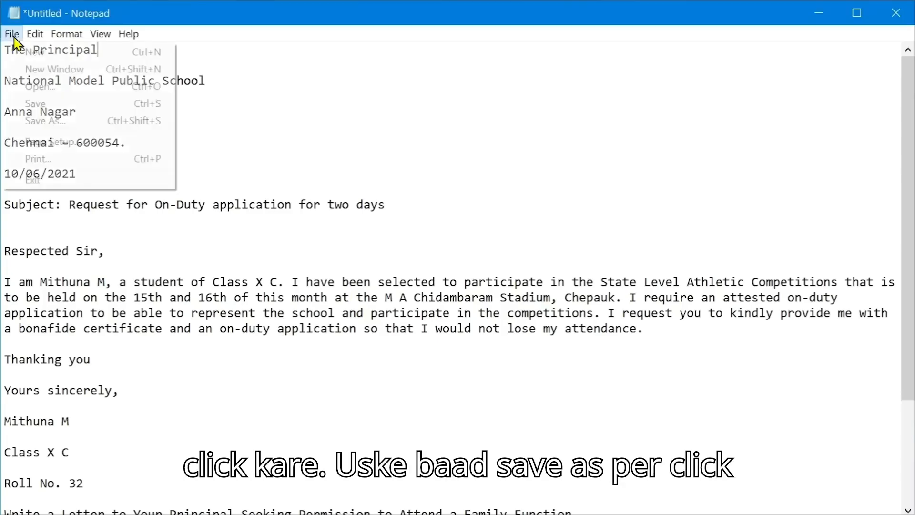
click(46, 122)
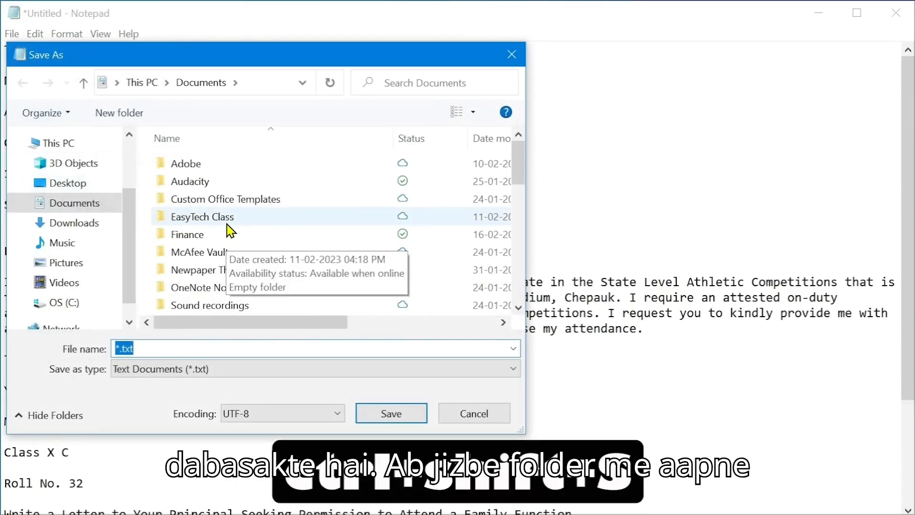
click(228, 220)
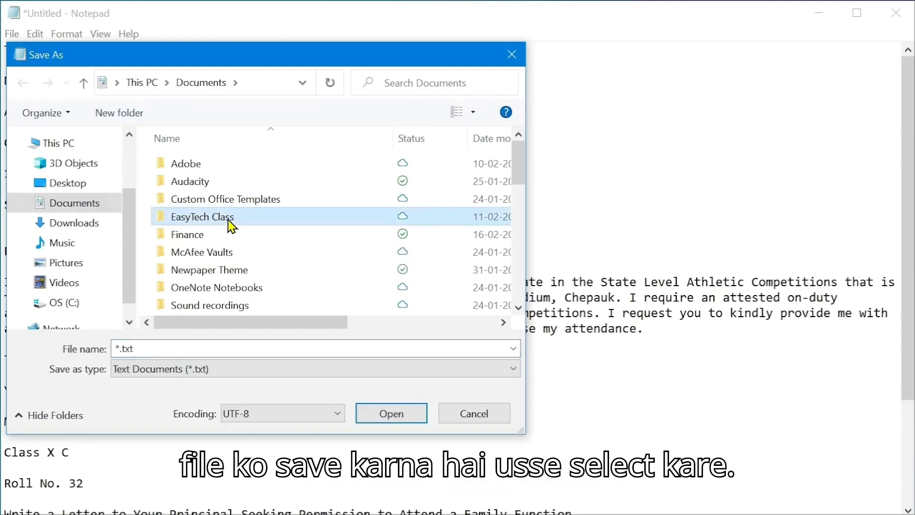
click(190, 342)
text(letter)
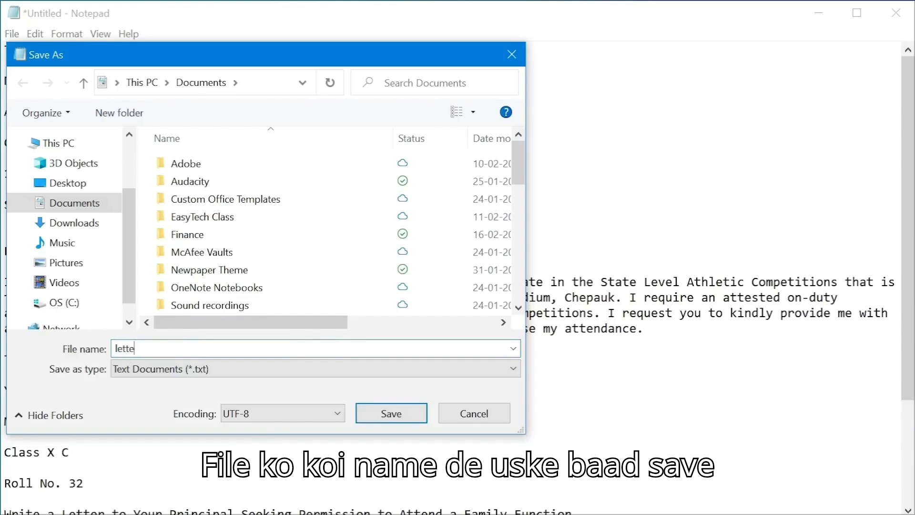
click(379, 411)
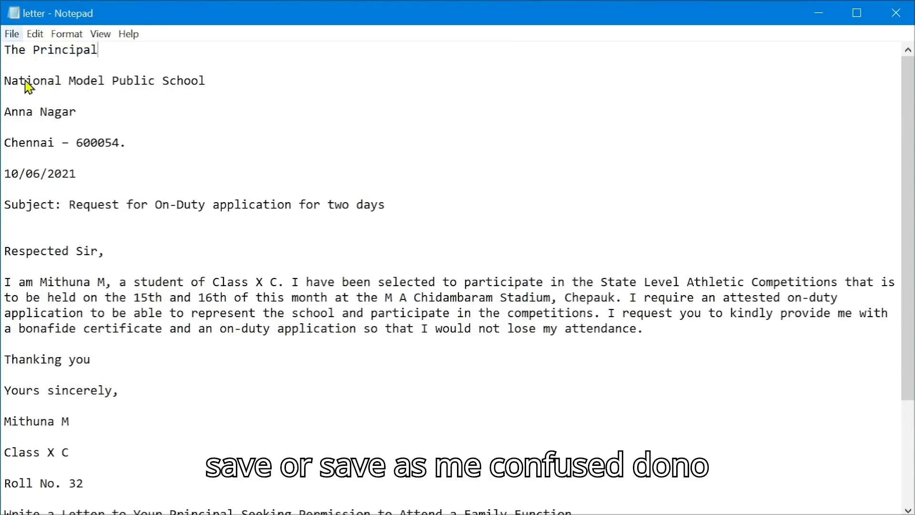
click(12, 35)
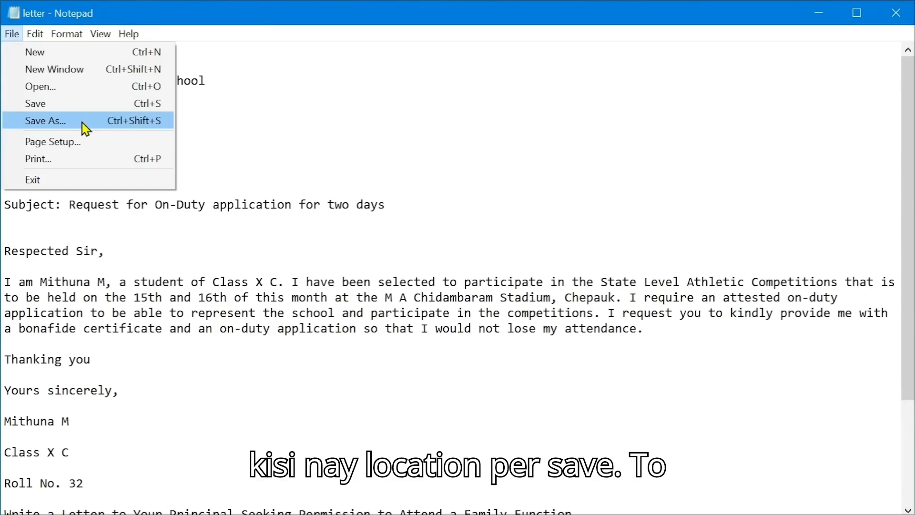
click(107, 197)
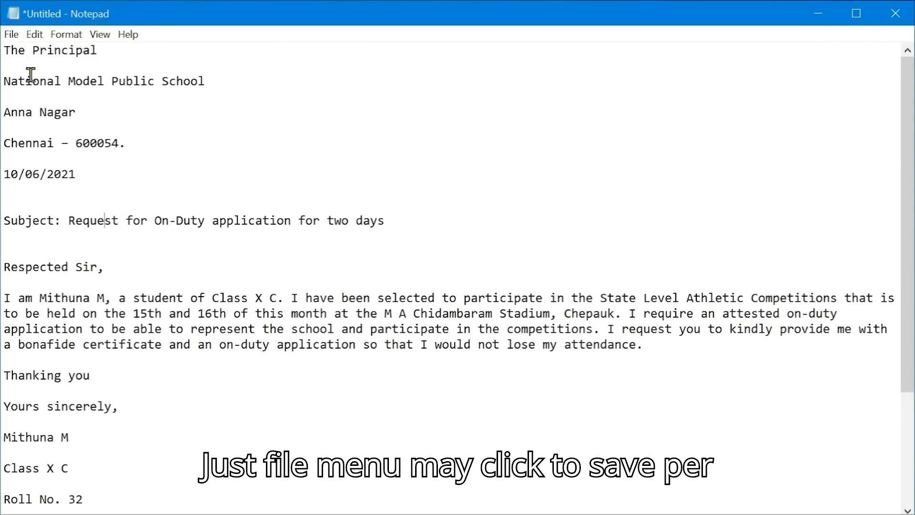
Start a new blank document, discarding the unsaved changes to the untitled letter.
click(16, 36)
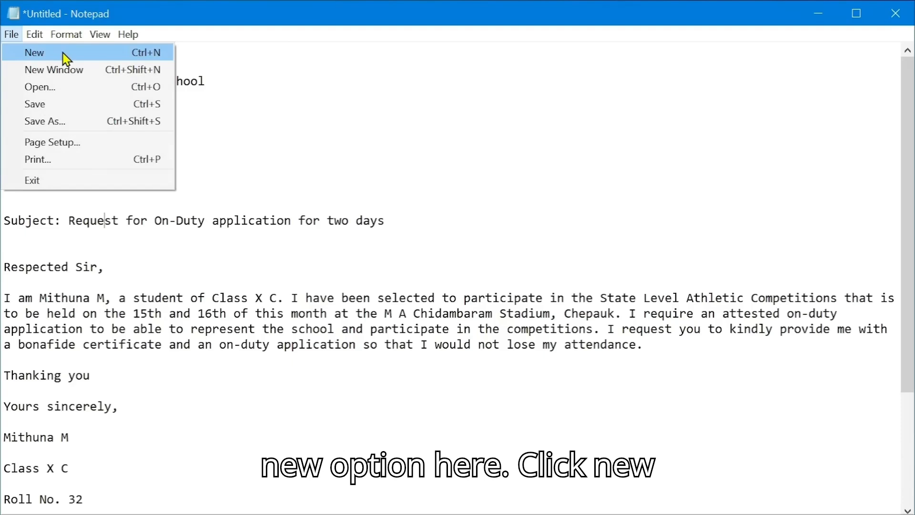
click(63, 54)
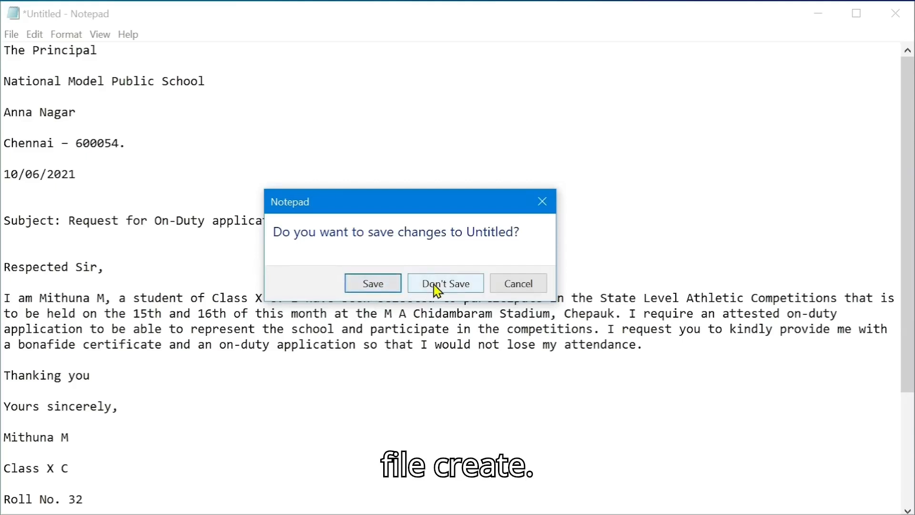
click(446, 285)
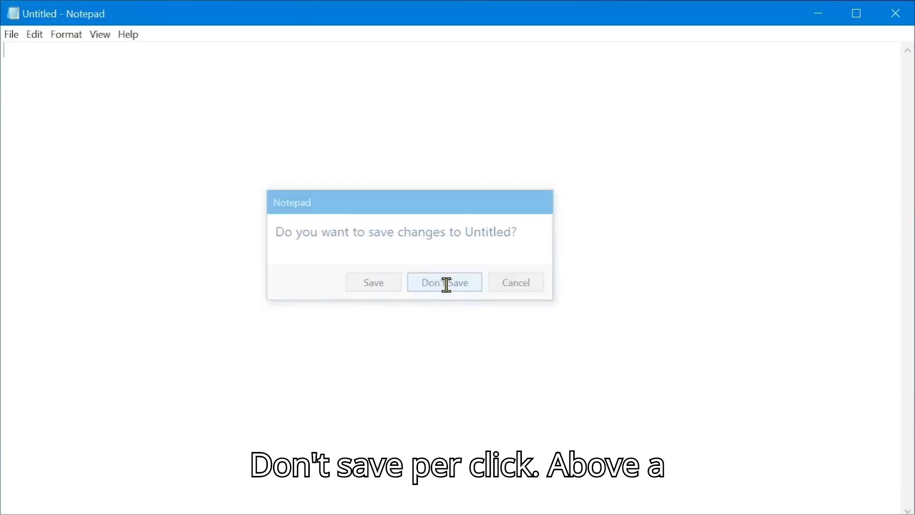
Open an additional blank window and close it again.
click(11, 36)
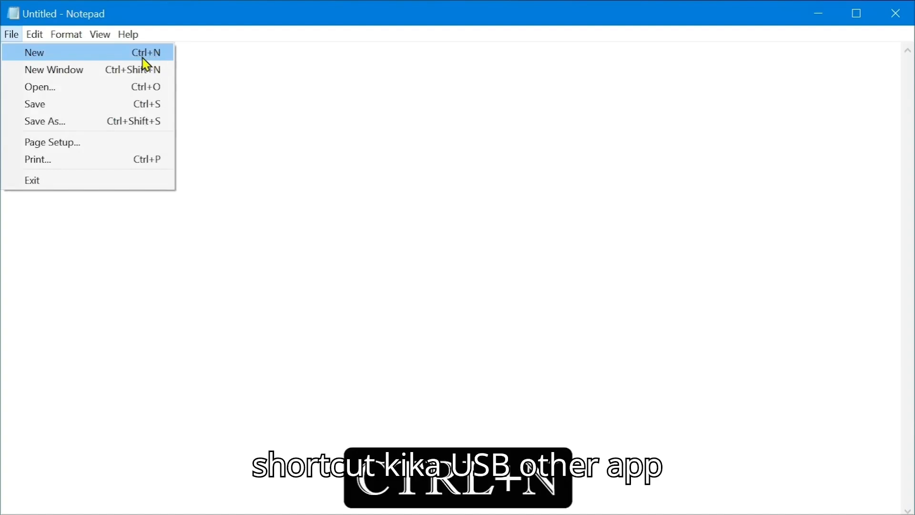
click(91, 70)
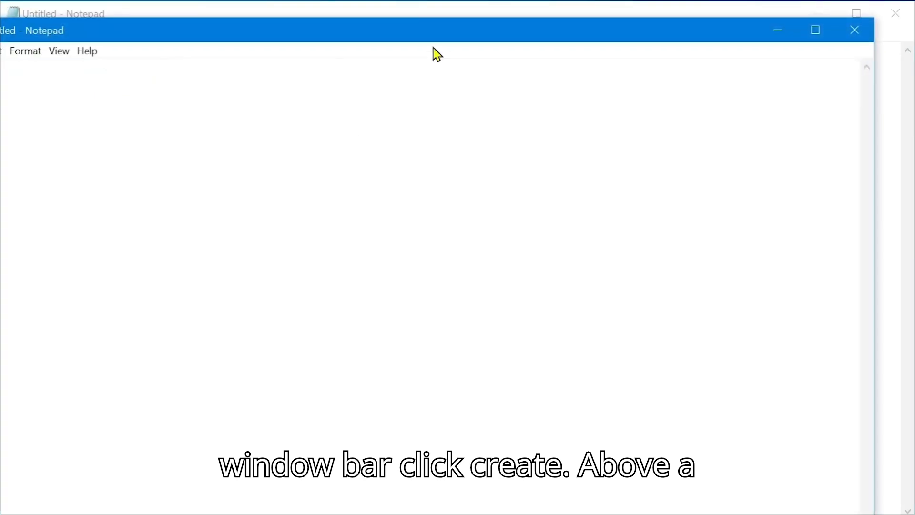
click(864, 41)
Open the text file "letter" from the Documents folder.
click(13, 36)
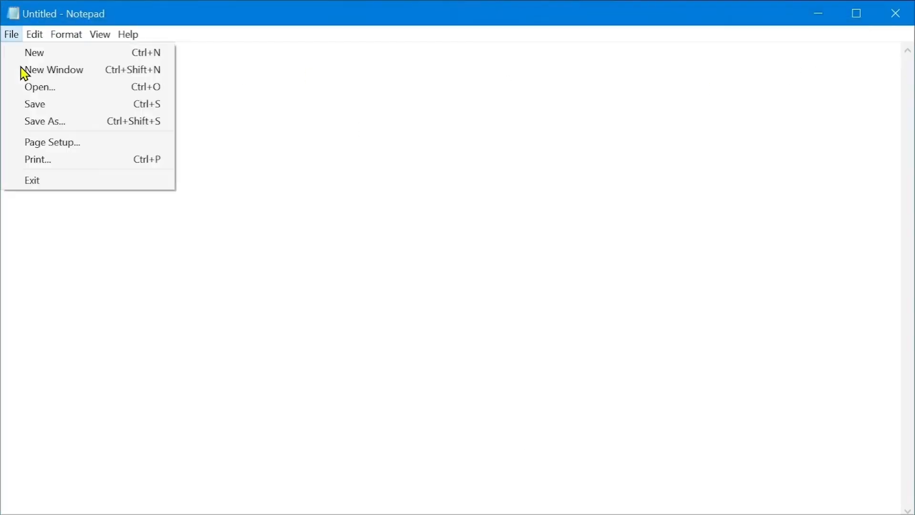
click(61, 90)
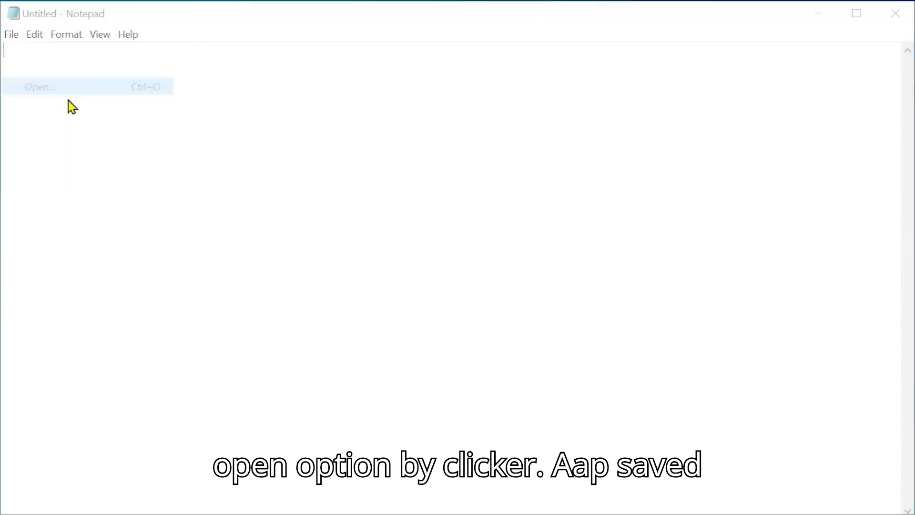
scroll(239, 271, down, 4)
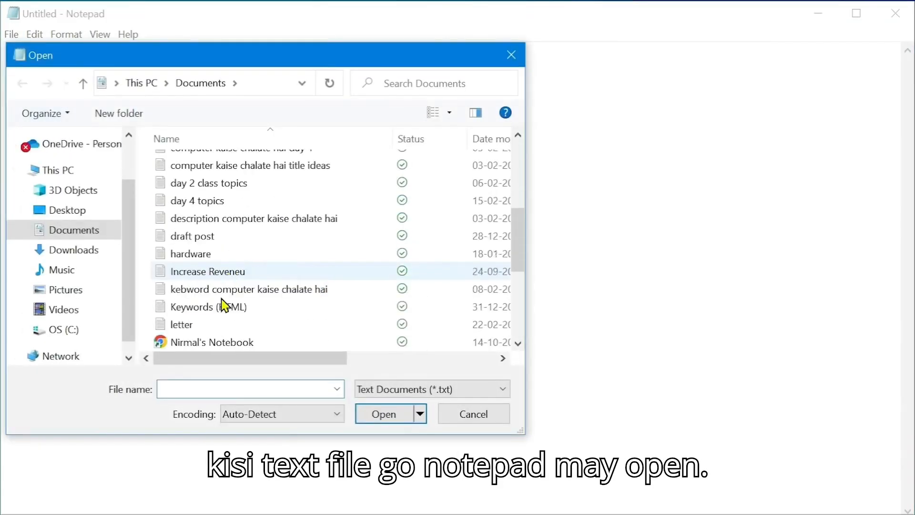
click(191, 324)
click(383, 414)
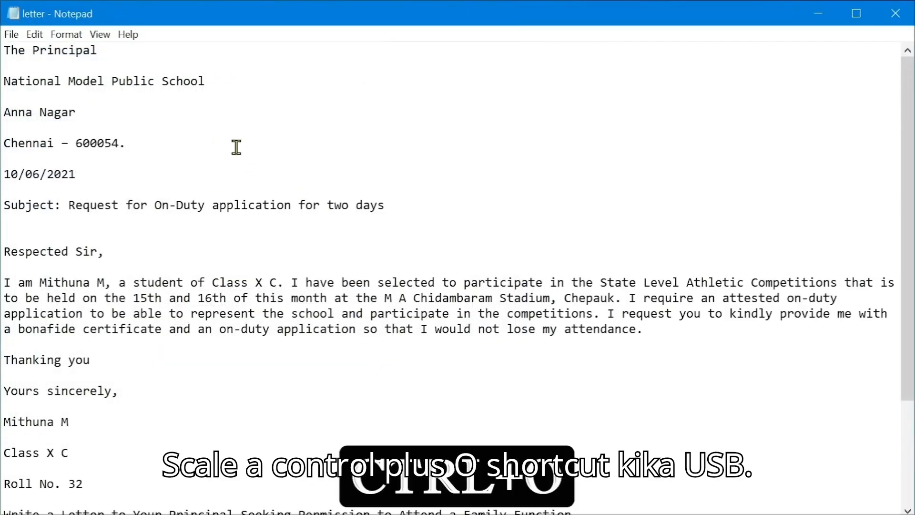
View the print options for the letter, then leave them without printing.
click(10, 38)
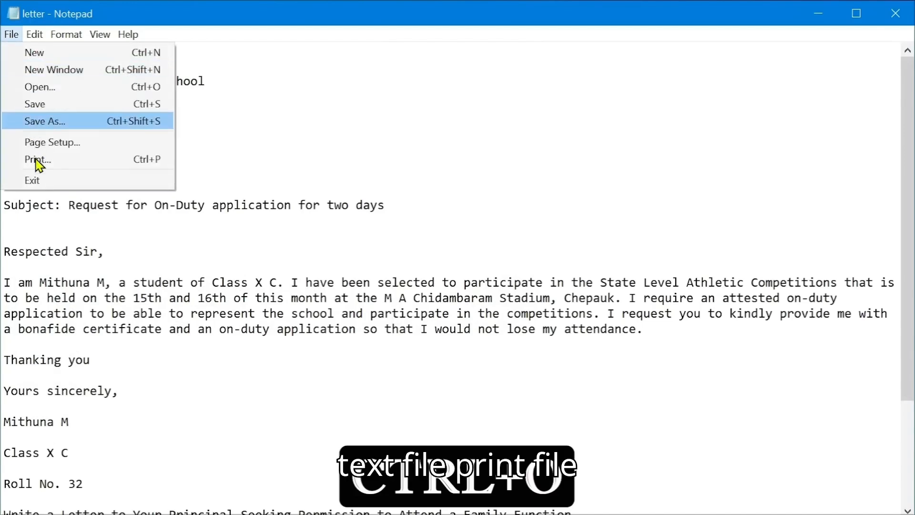
click(87, 162)
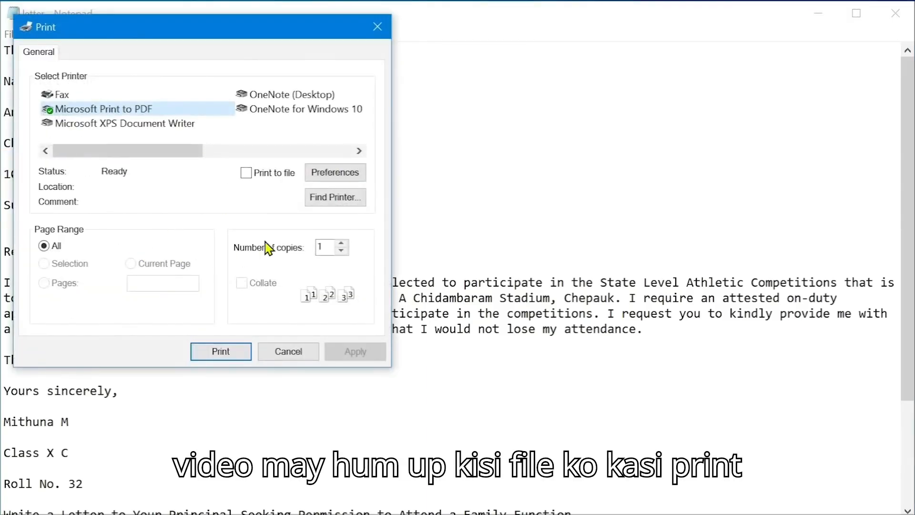
click(280, 352)
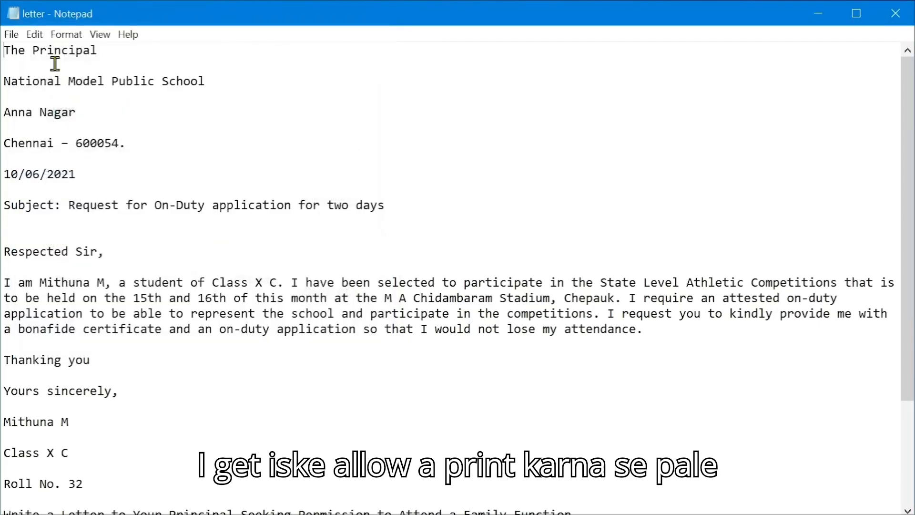
Review the letter's page setup, including paper size, orientation and margins, and accept the settings as they are.
click(12, 34)
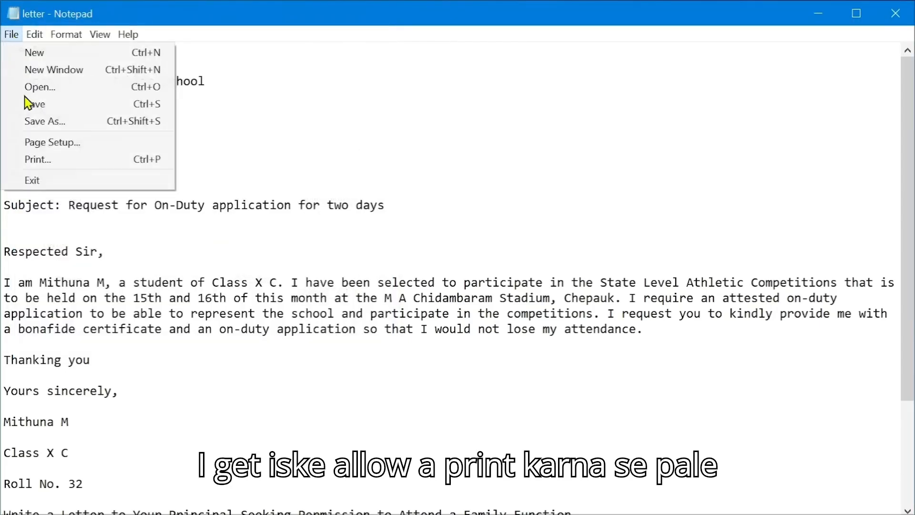
click(86, 143)
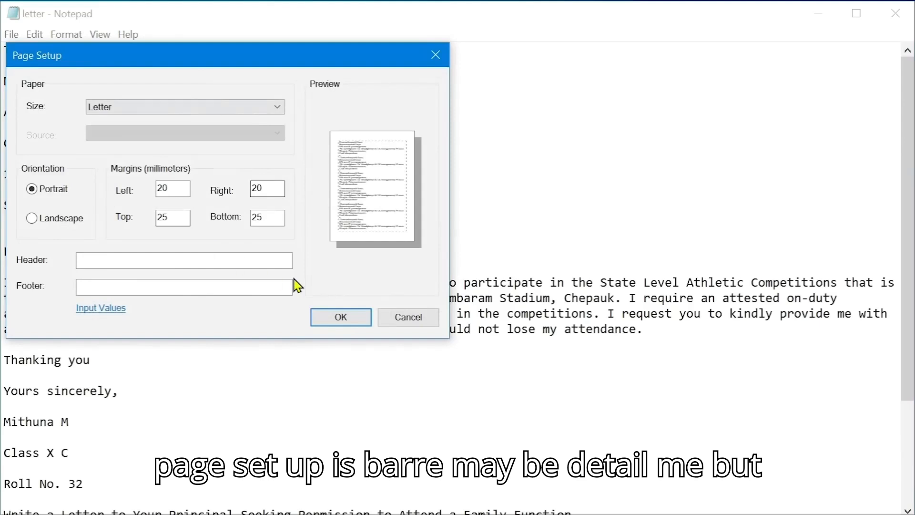
click(335, 323)
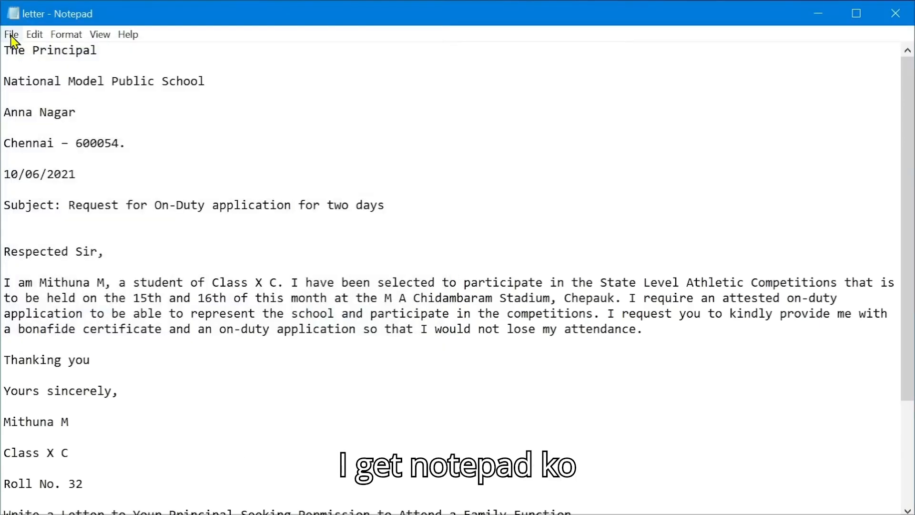
click(11, 35)
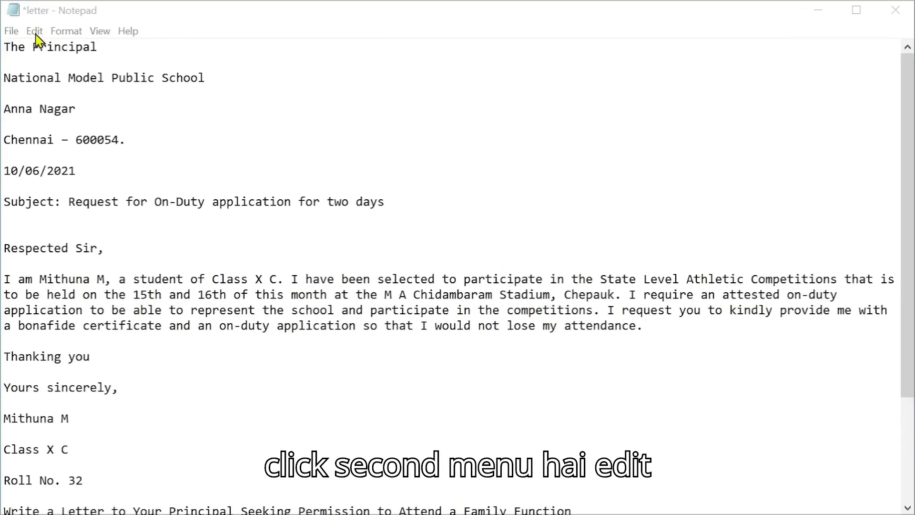
click(36, 34)
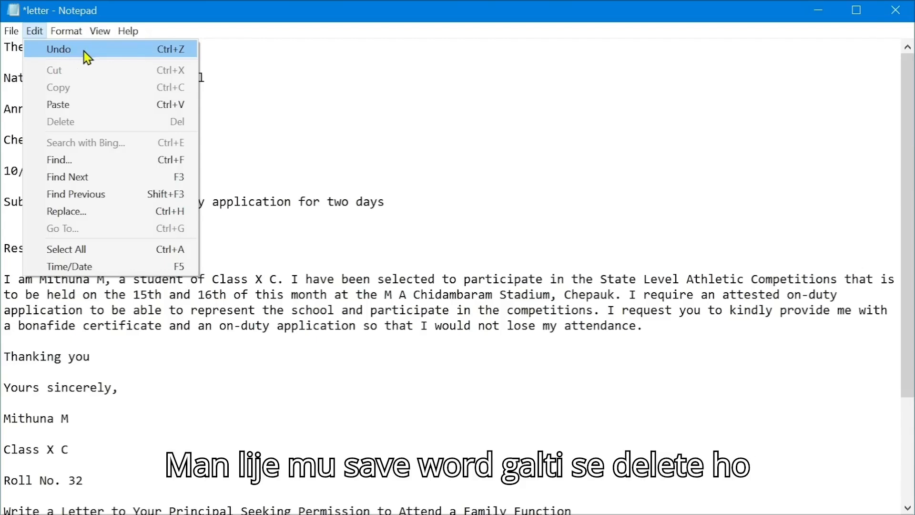
click(200, 66)
Delete the word "Public" from the school name line and undo the deletion.
double_click(125, 70)
key(Delete)
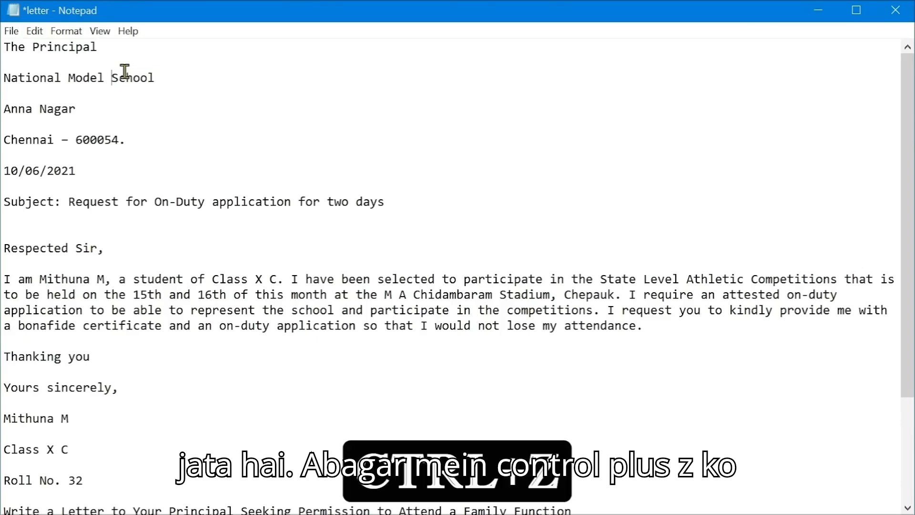
key(ctrl+z)
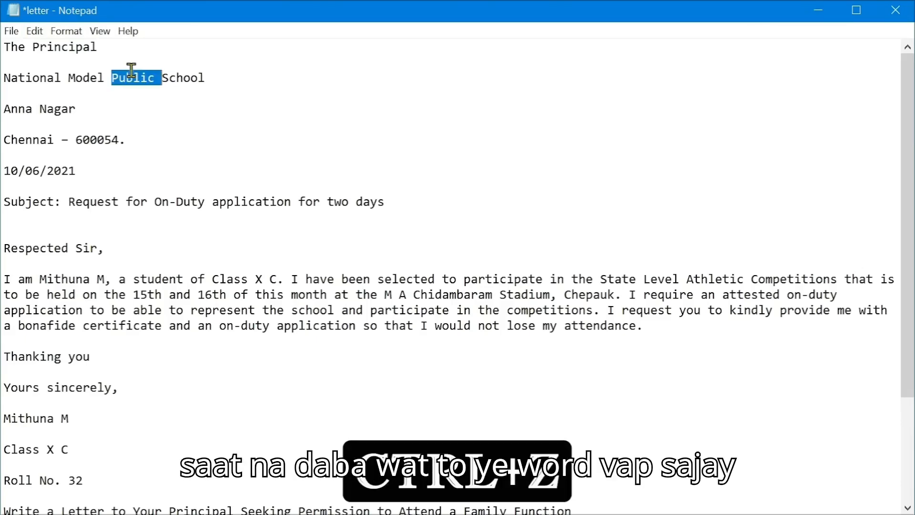
click(132, 71)
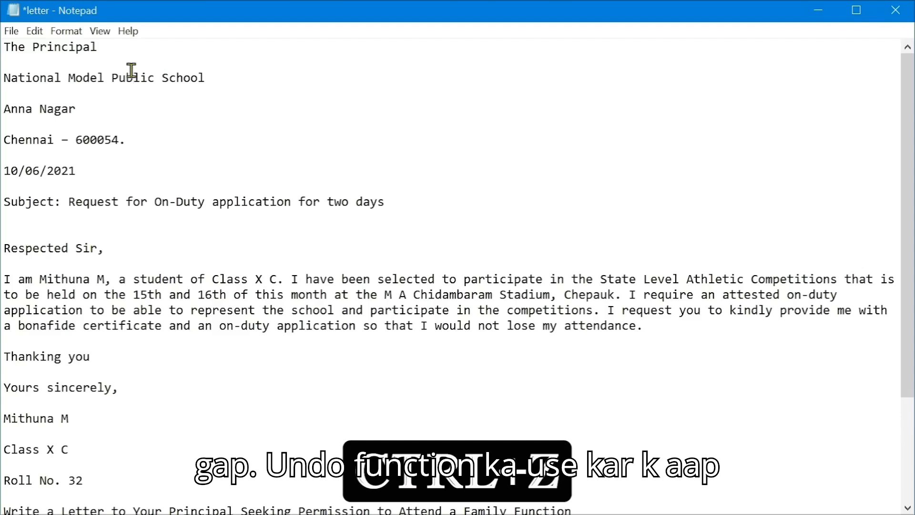
Cut the whole "National Model Public School" line from the letter's address block.
click(34, 31)
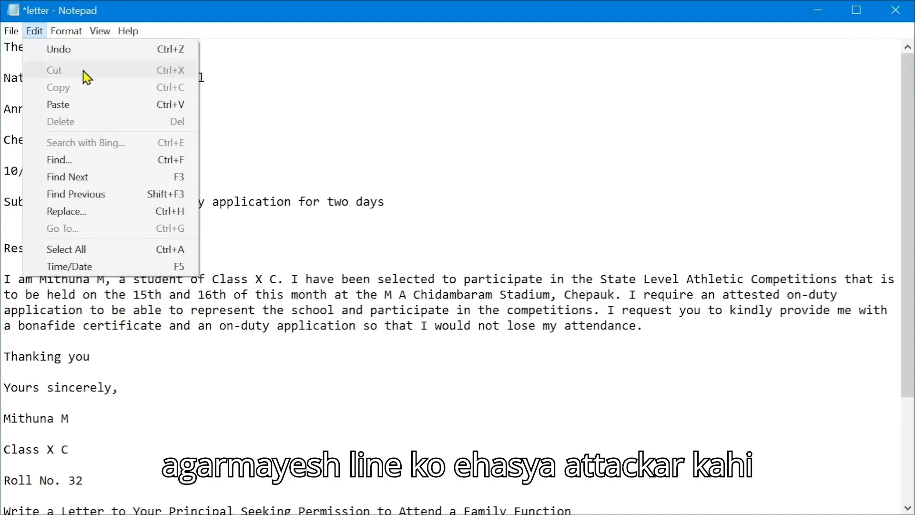
key(Escape)
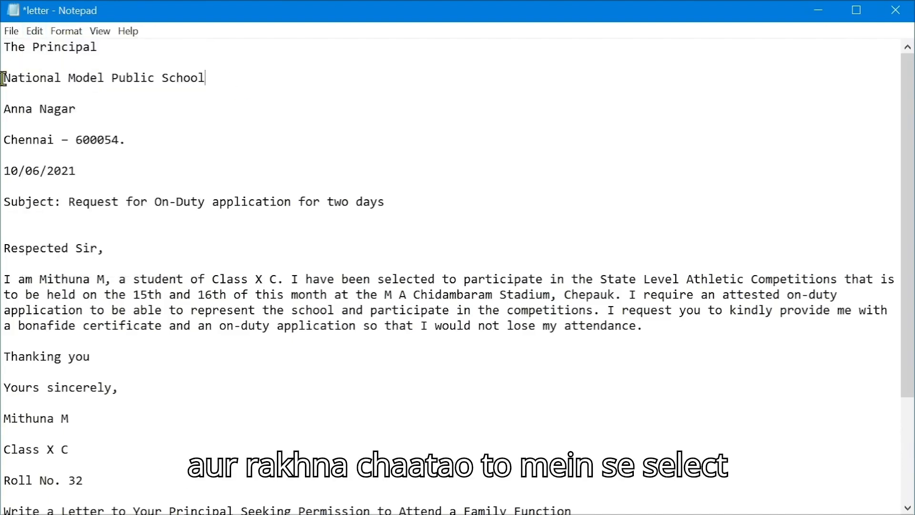
click(197, 78)
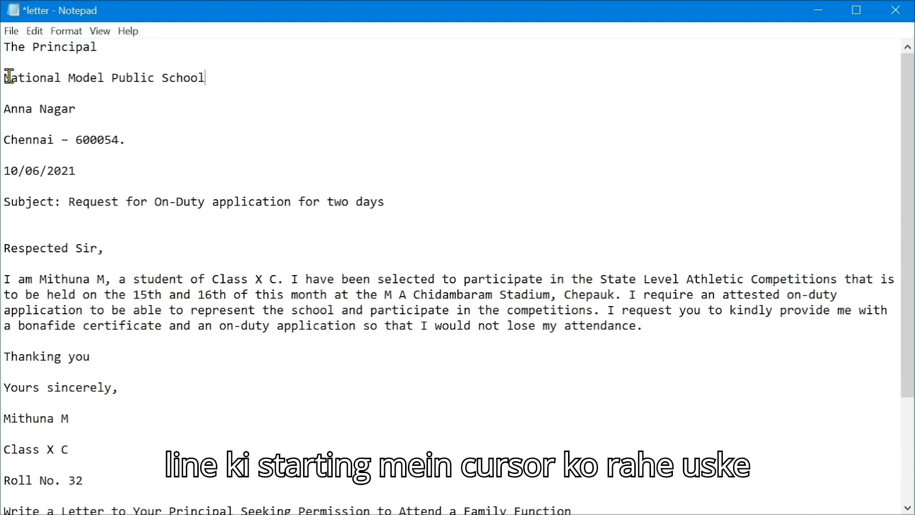
key(Home)
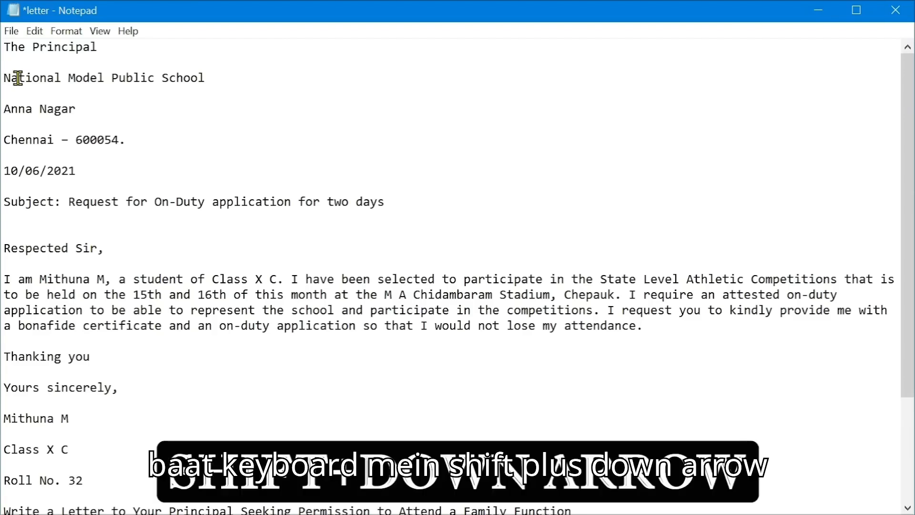
key(shift+Down)
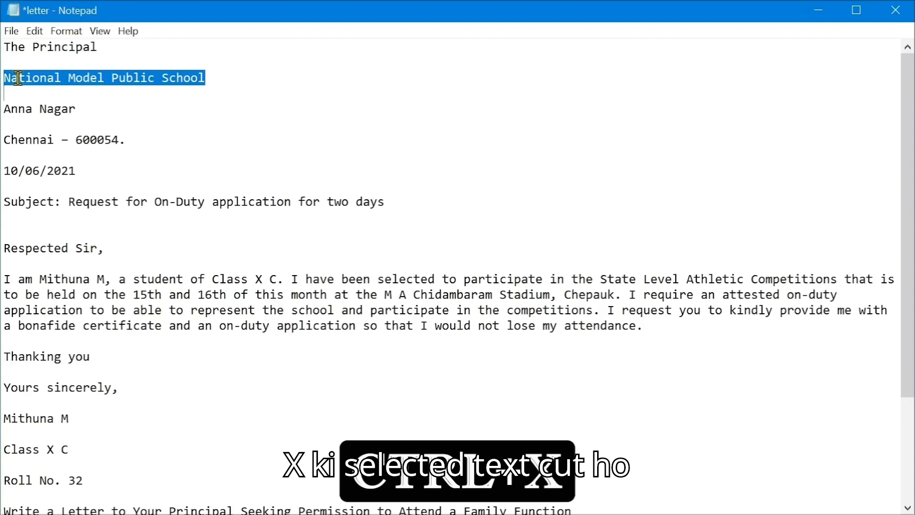
key(ctrl+x)
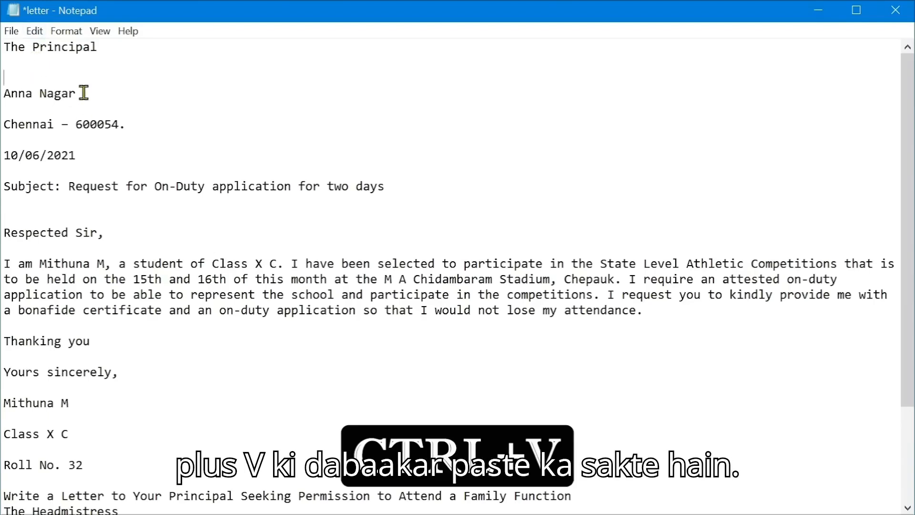
Paste the cut "National Model Public School" line back into the blank line above "Anna Nagar".
click(37, 33)
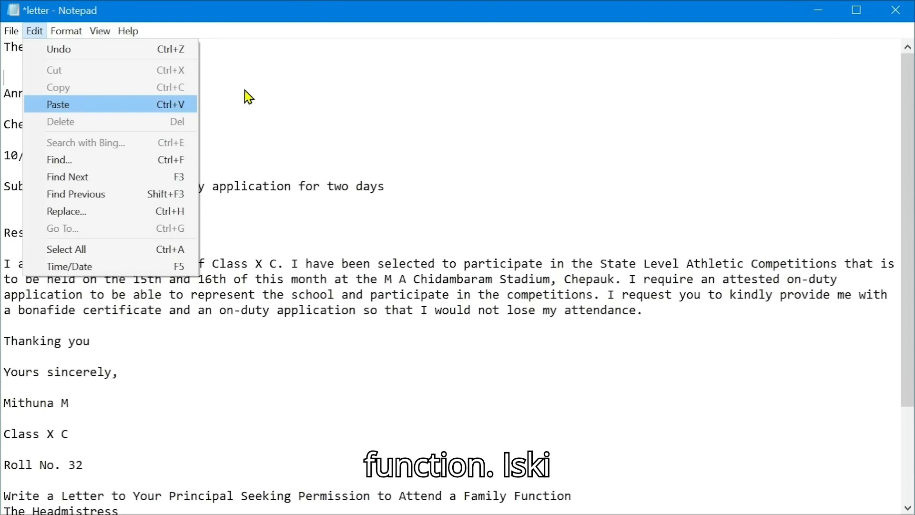
click(238, 80)
drag(107, 89, 94, 72)
click(94, 72)
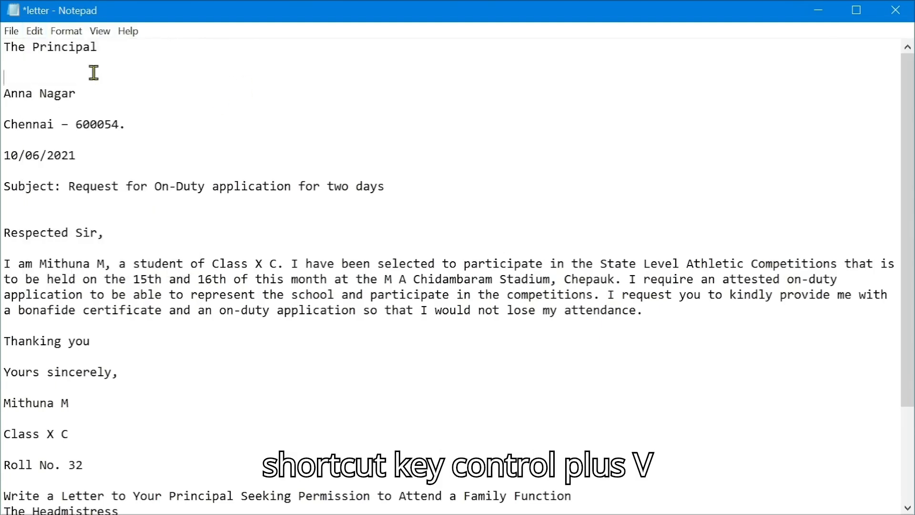
key(ctrl+v)
Delete the word "Model" from the school name line in the letter's address block.
click(34, 31)
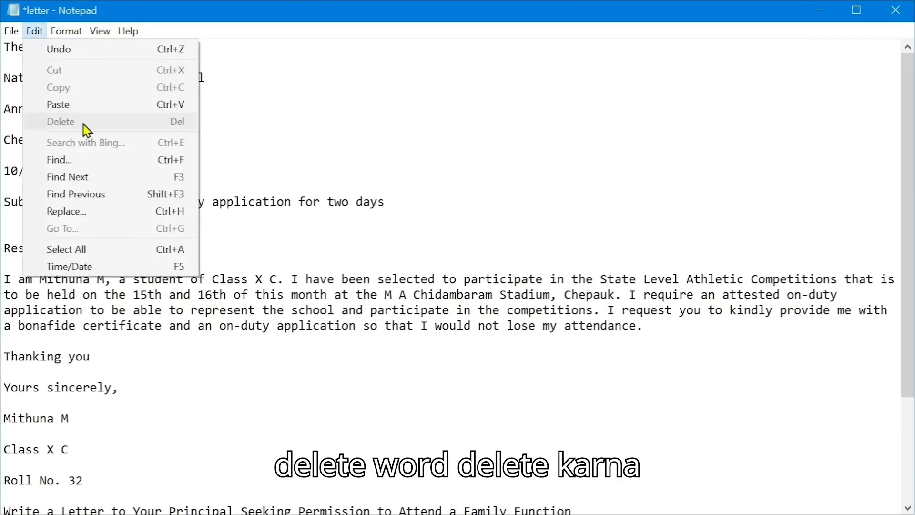
click(229, 113)
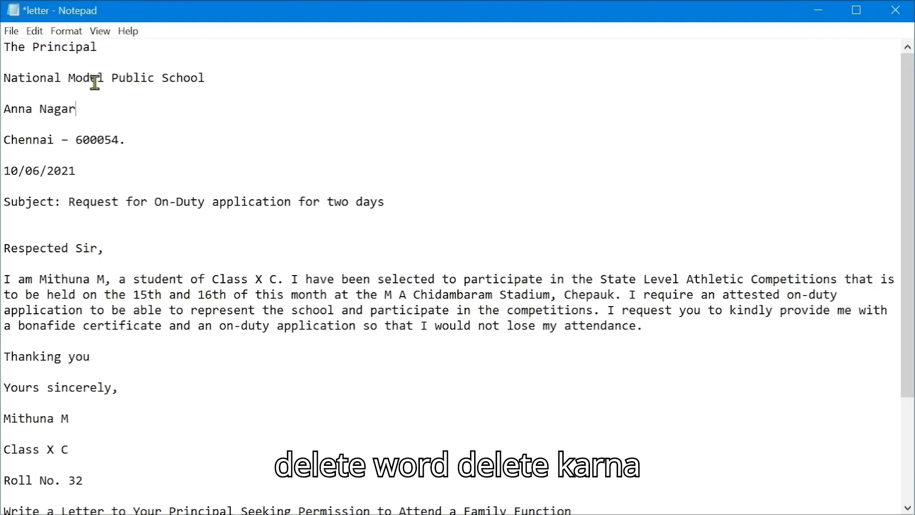
double_click(83, 79)
click(83, 79)
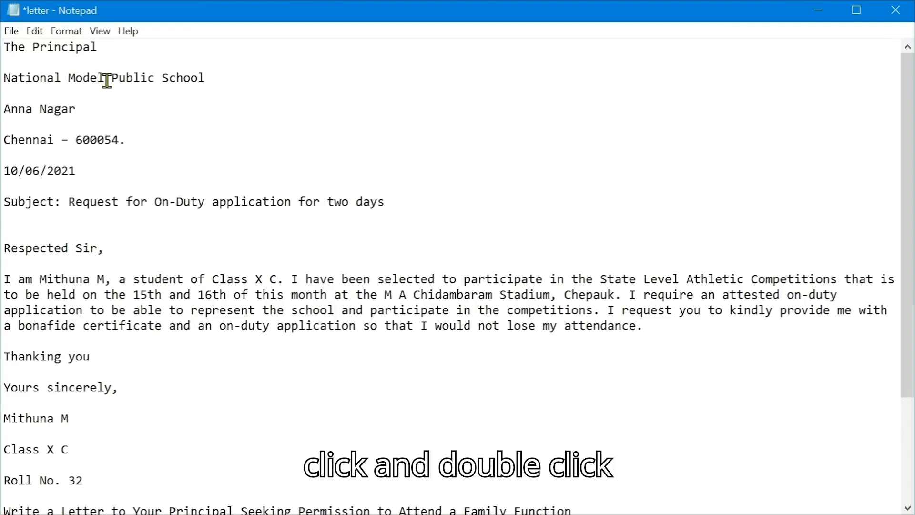
double_click(86, 80)
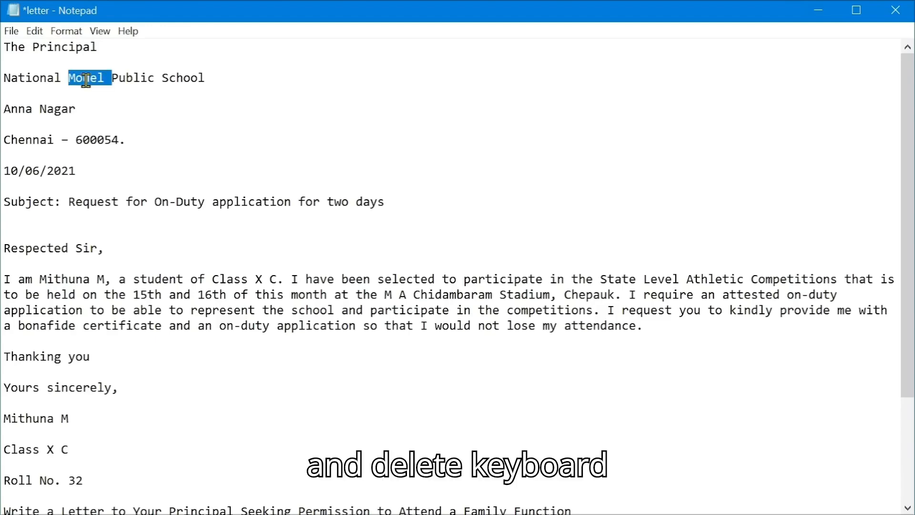
key(Delete)
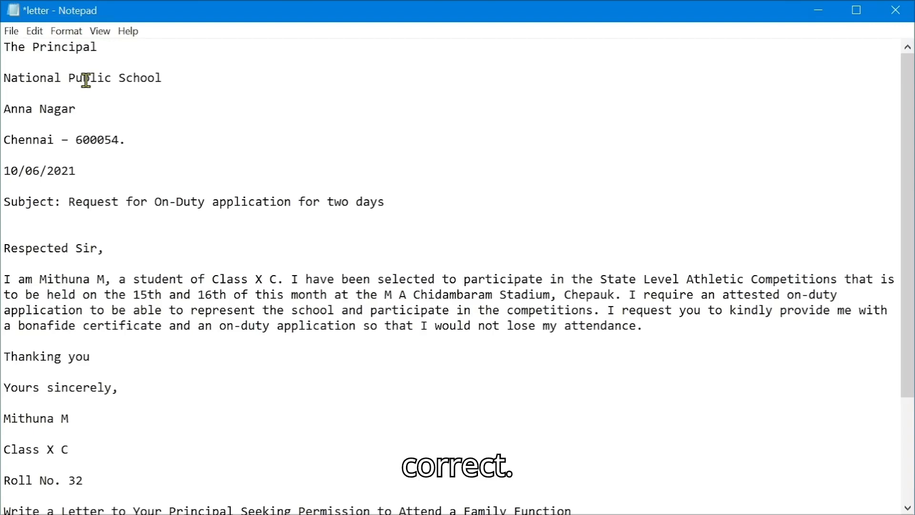
Search downward through the letter for the word "Sir".
click(34, 31)
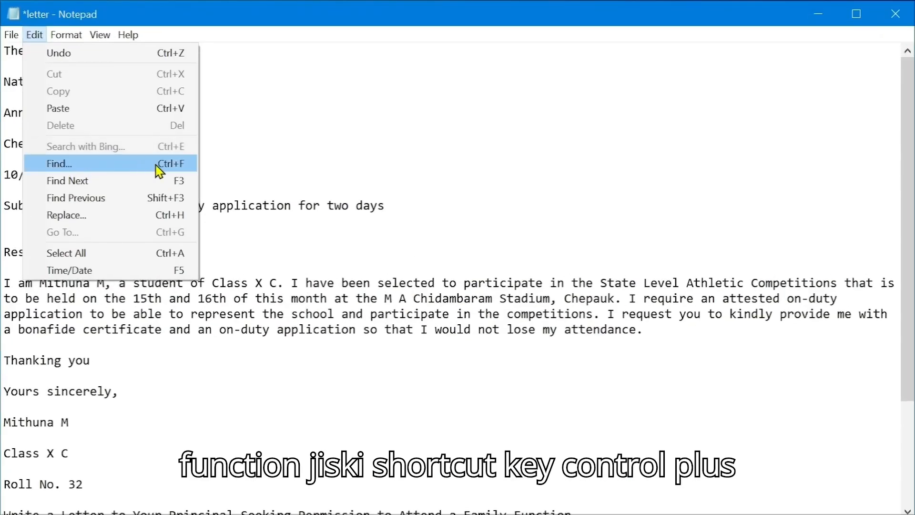
click(249, 183)
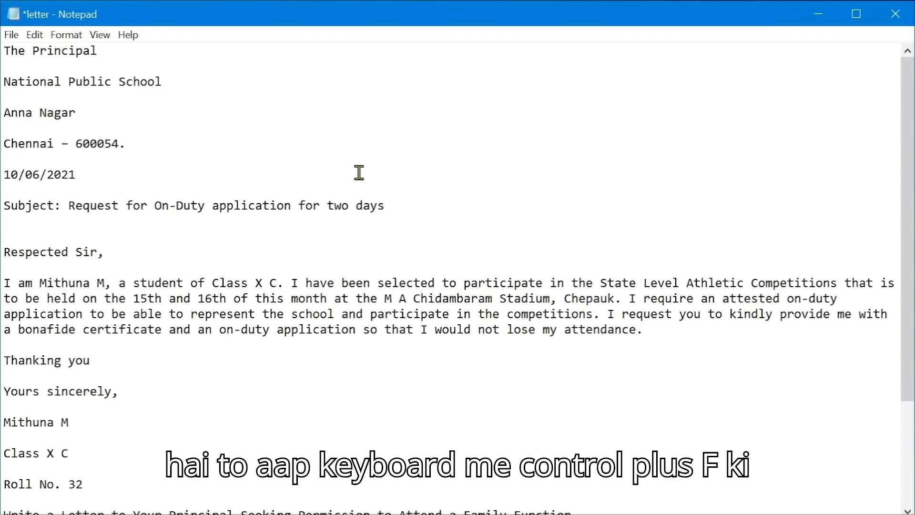
key(ctrl+f)
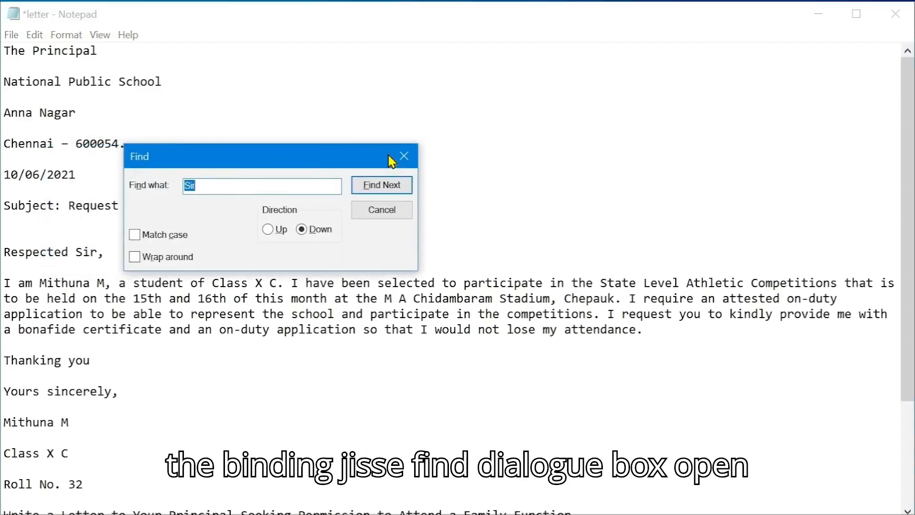
drag(316, 157, 388, 155)
key(BackSpace)
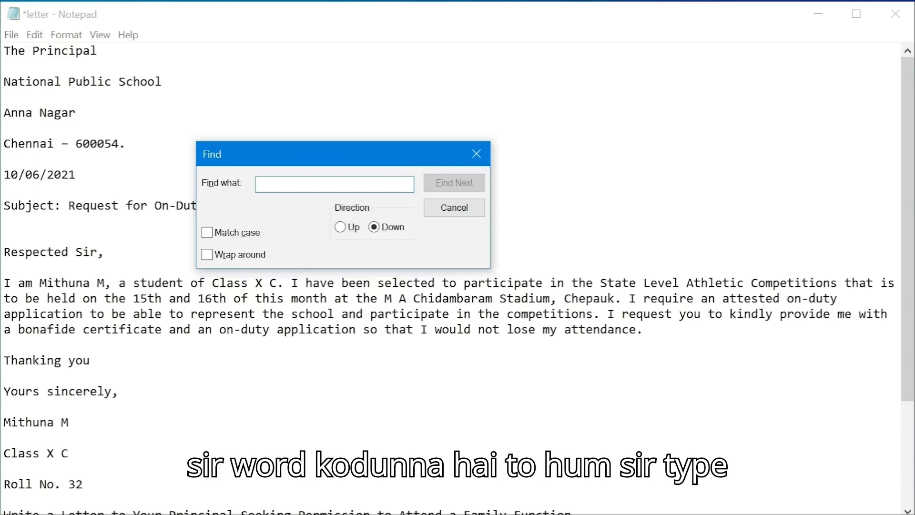
text(S)
click(468, 183)
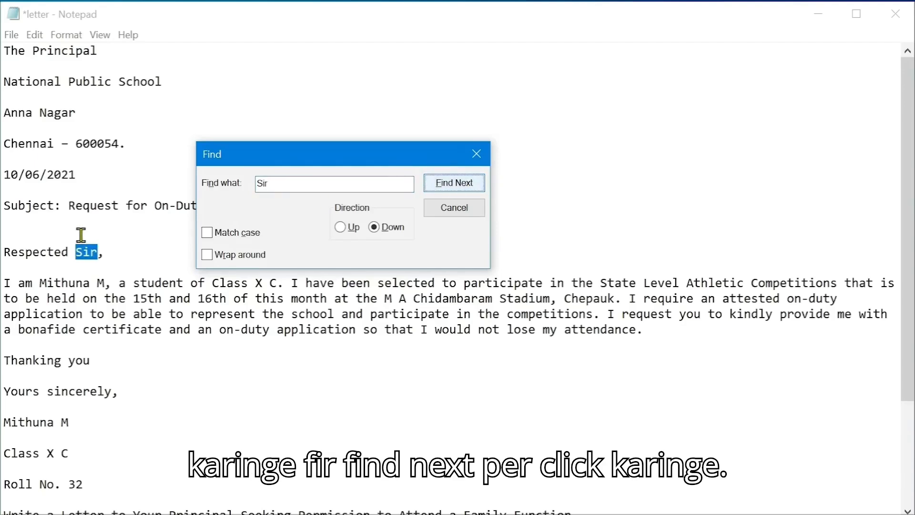
Repeat the downward search for "Sir" from the start of the letter and again from the end of the "Thanking you" line.
click(6, 52)
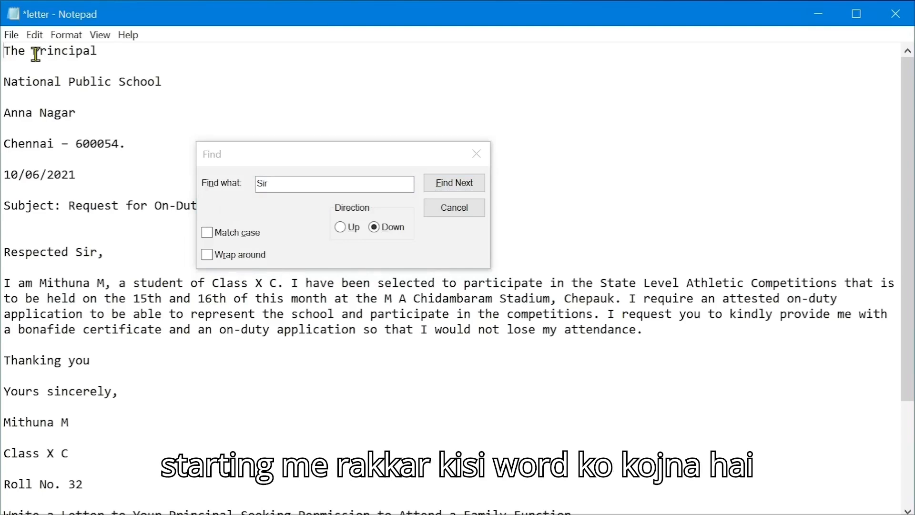
drag(76, 252, 97, 250)
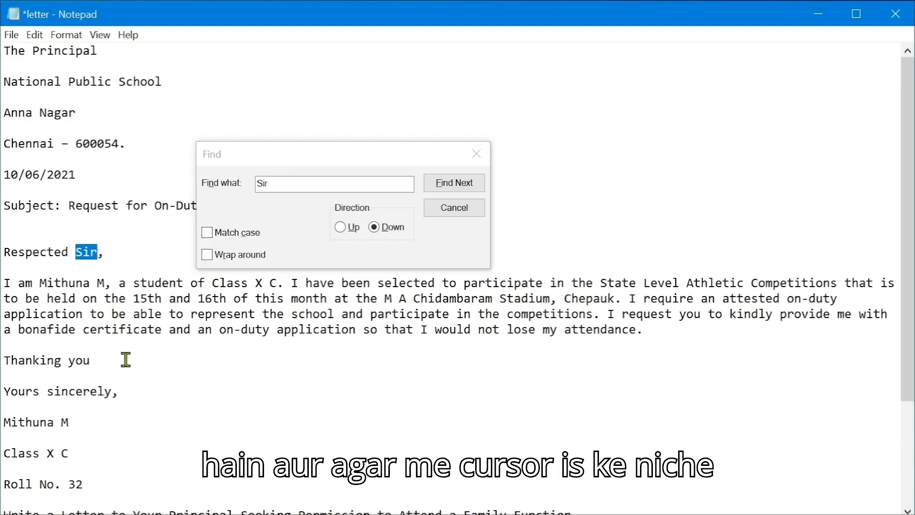
click(104, 361)
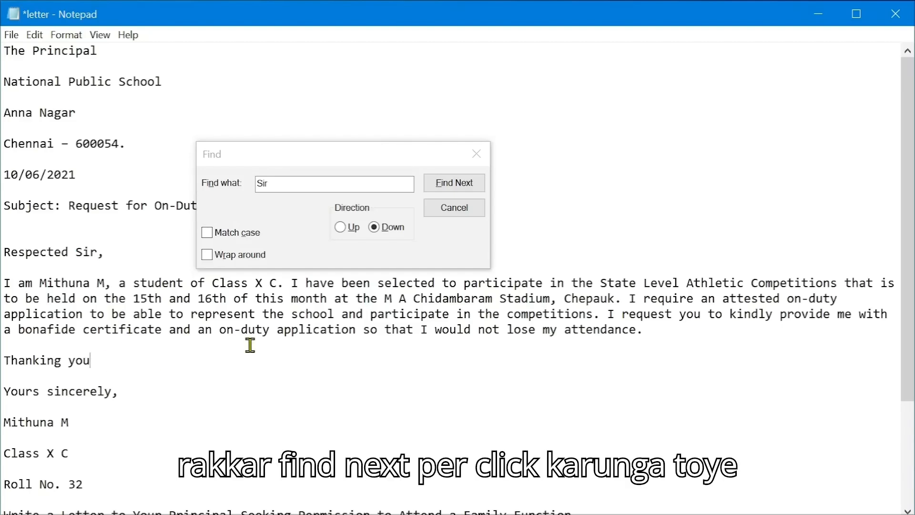
click(453, 183)
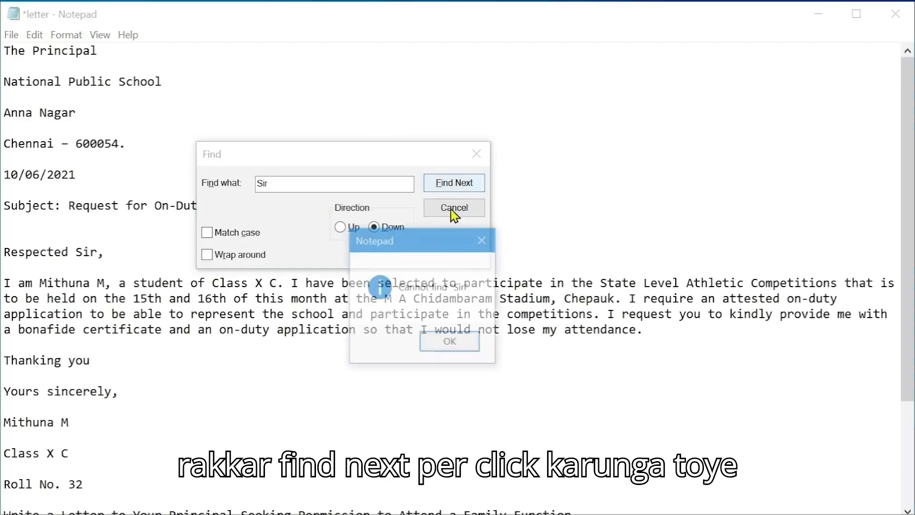
click(461, 342)
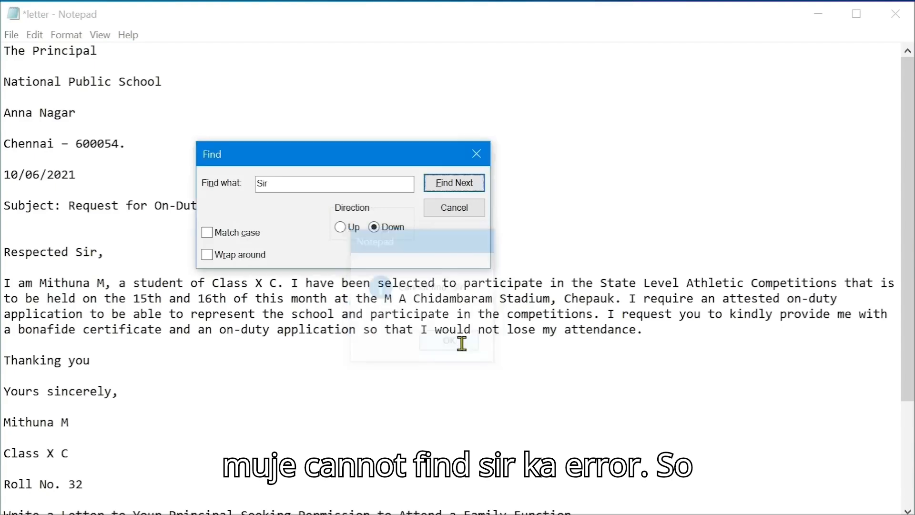
Change the search direction to Up and look twice for "Sir" above the "Thanking you" line.
click(342, 228)
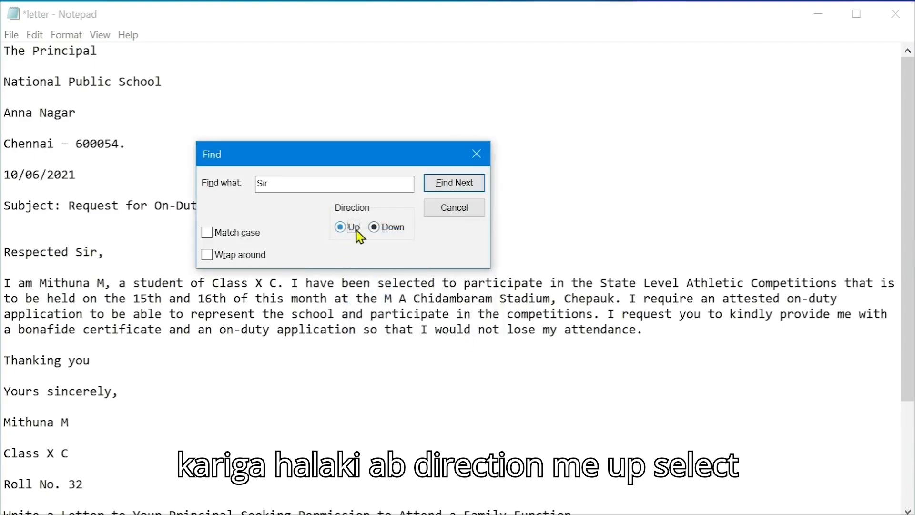
click(447, 189)
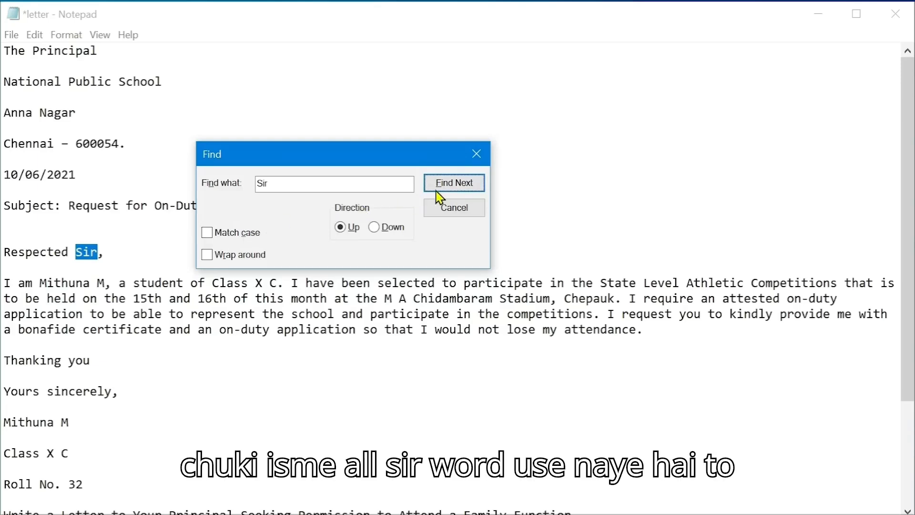
click(450, 186)
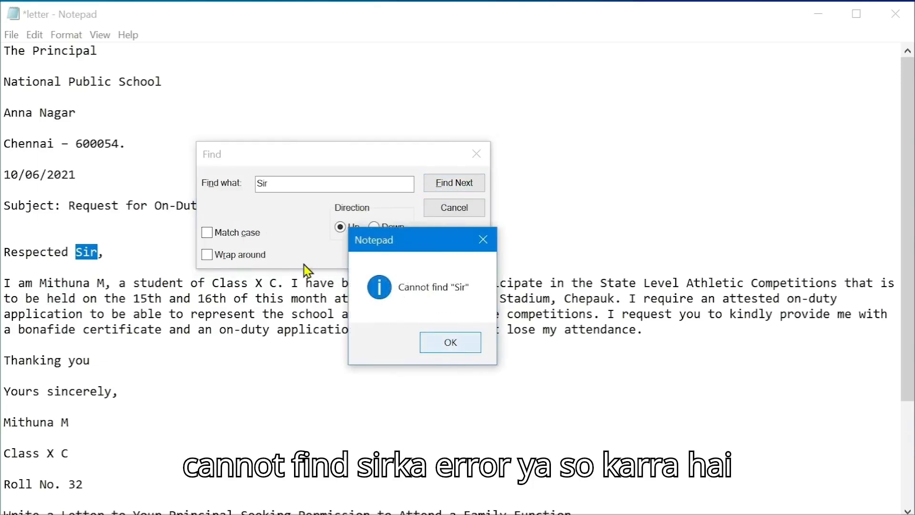
key(Return)
Replace all occurrences of "Sir" with "madam" in the letter and leave the Replace dialog.
click(35, 37)
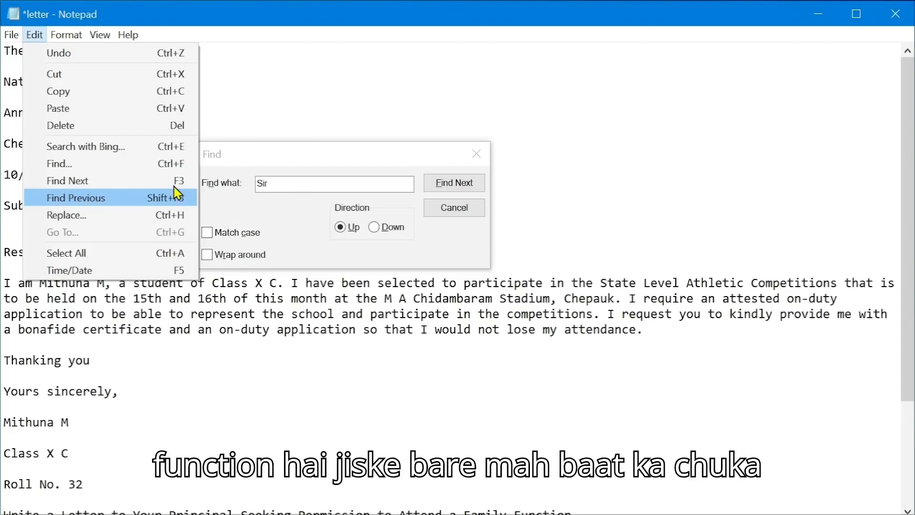
click(98, 219)
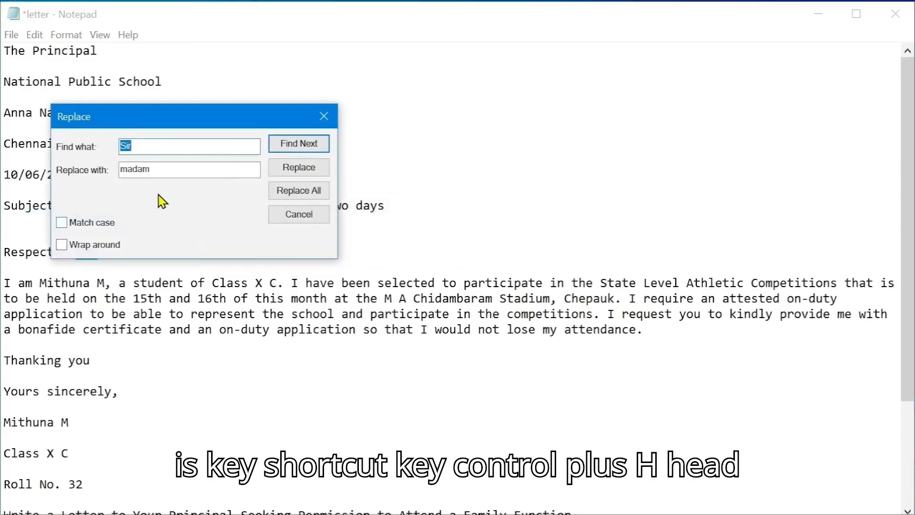
drag(174, 124, 311, 128)
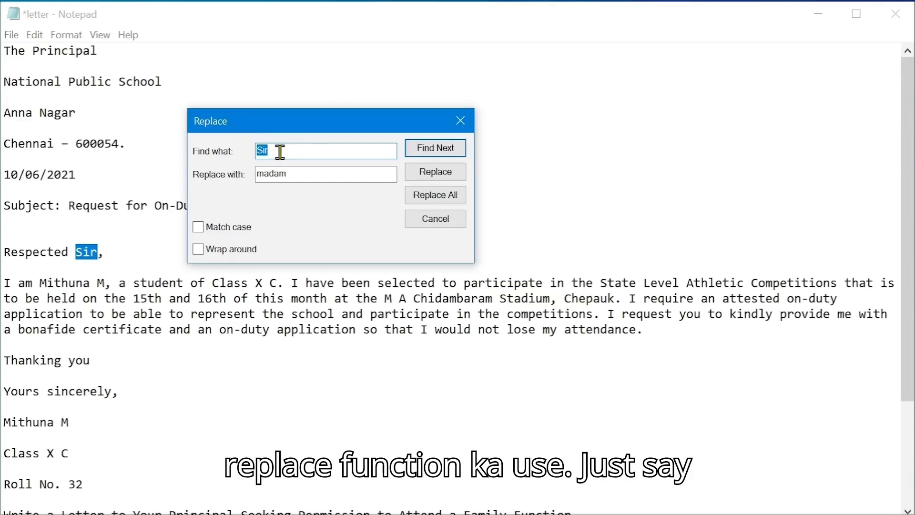
click(280, 151)
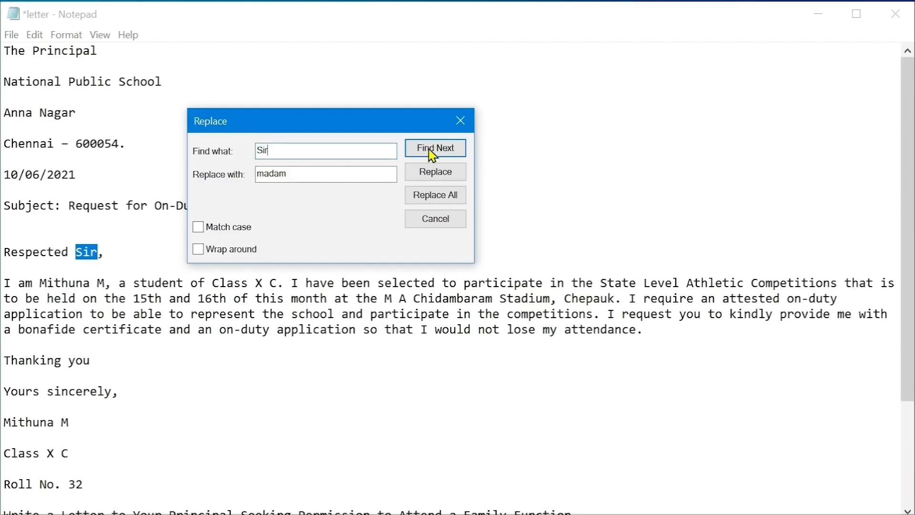
click(435, 197)
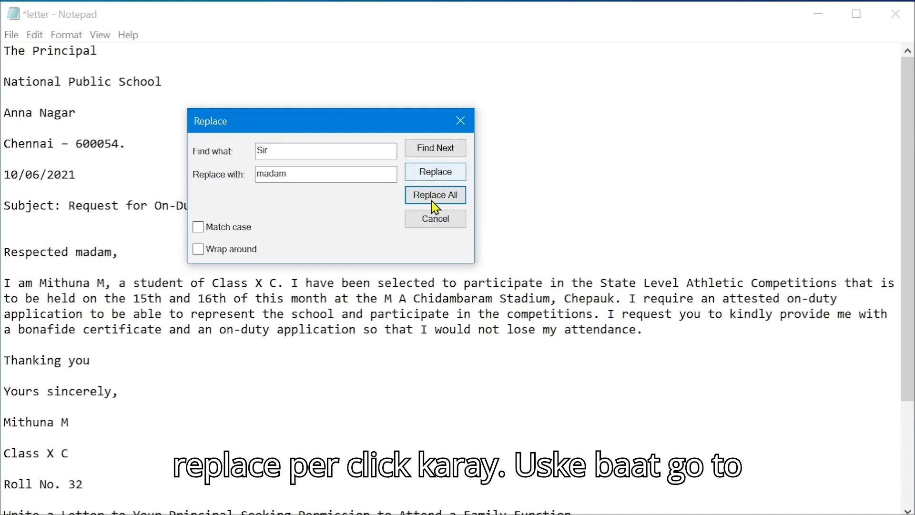
click(435, 218)
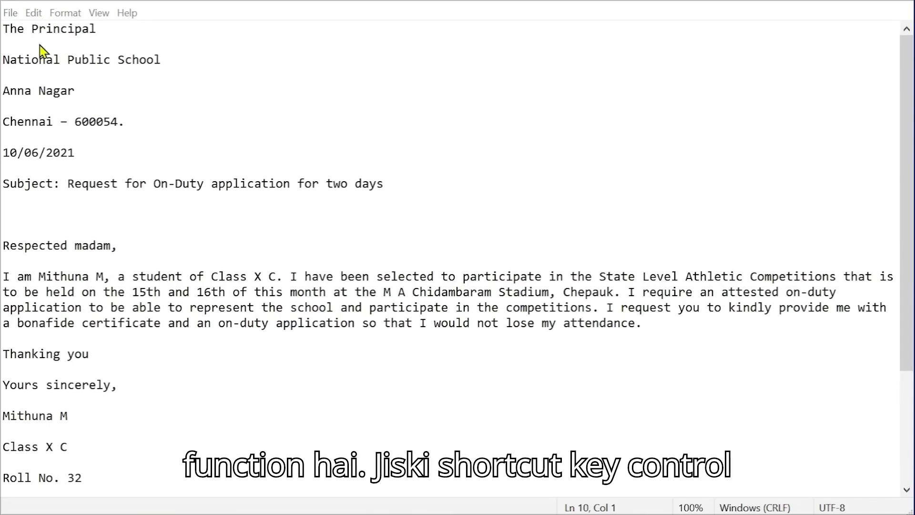
Turn off Word Wrap for the letter so that the Go To command can be used.
click(103, 31)
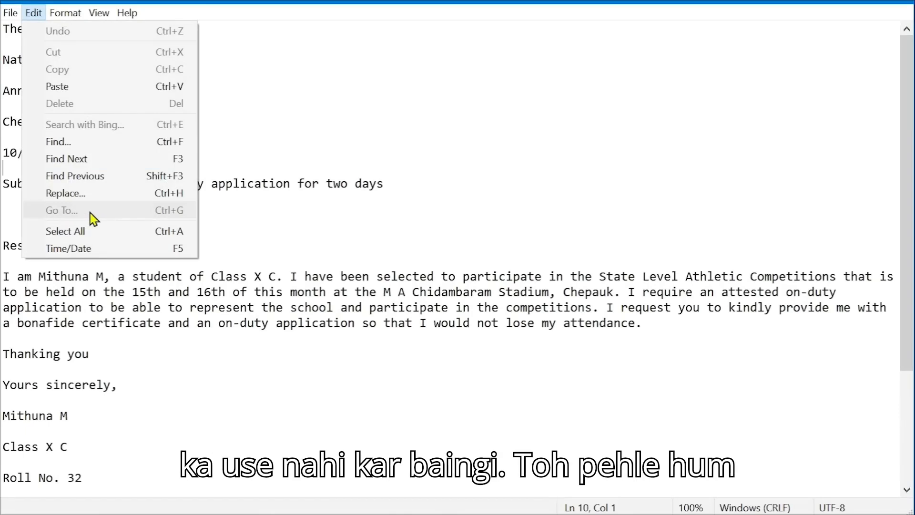
click(230, 151)
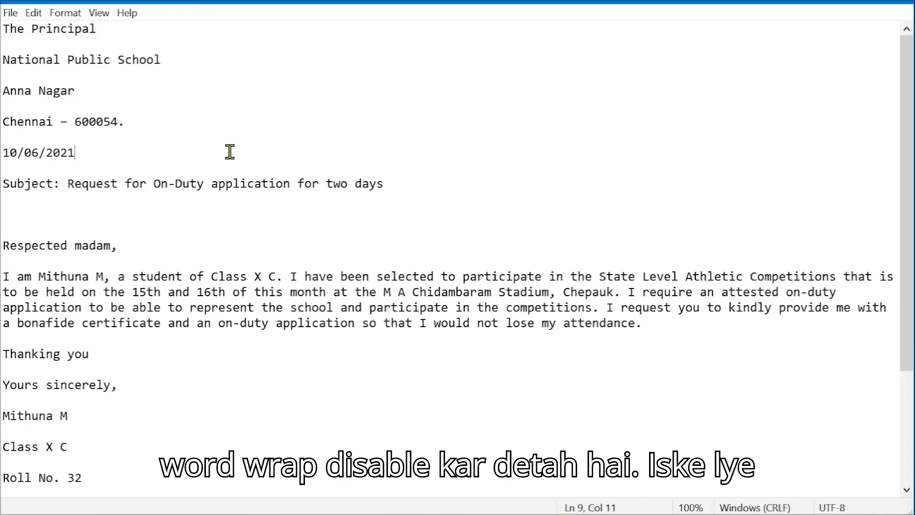
click(66, 15)
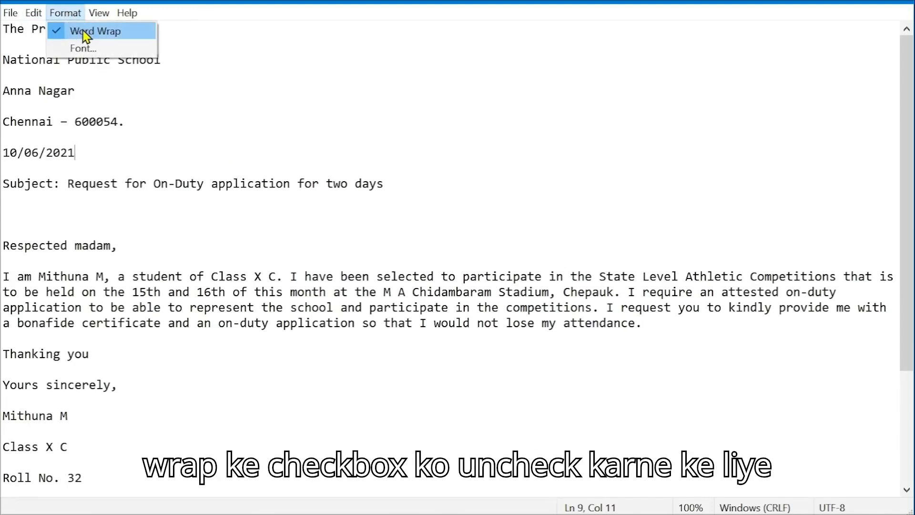
click(58, 30)
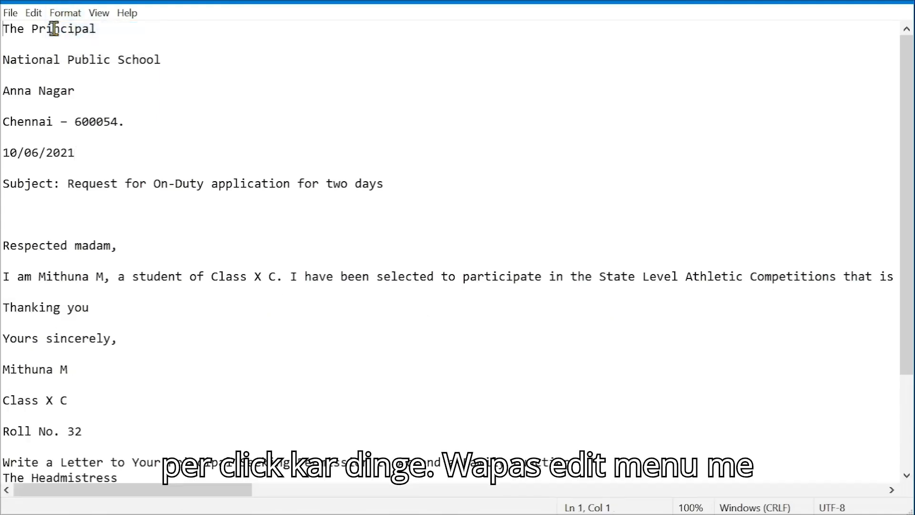
Move the text cursor to line 10 of the letter with the Go To command.
click(34, 12)
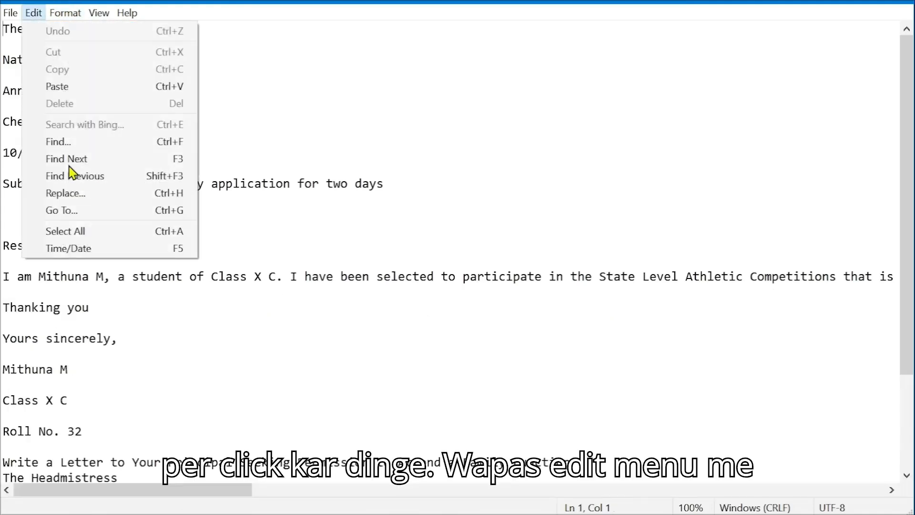
click(84, 213)
drag(108, 35, 278, 63)
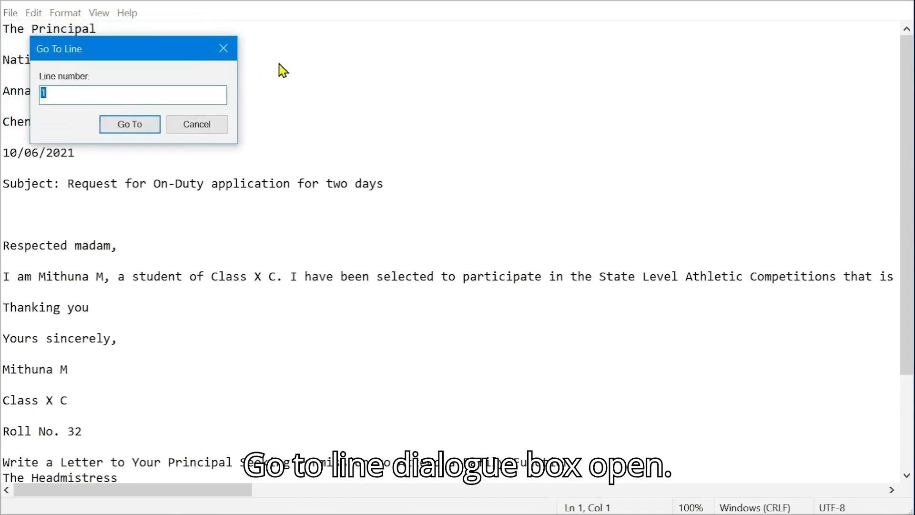
click(240, 111)
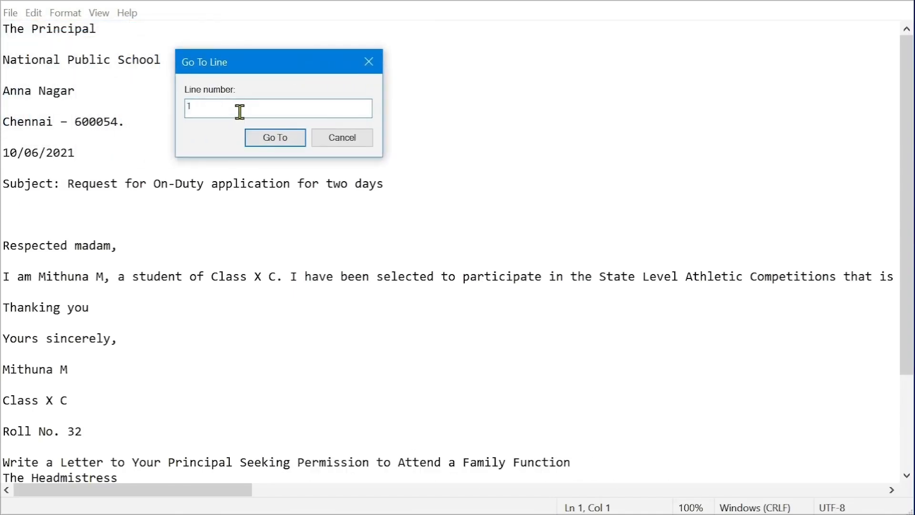
key(BackSpace)
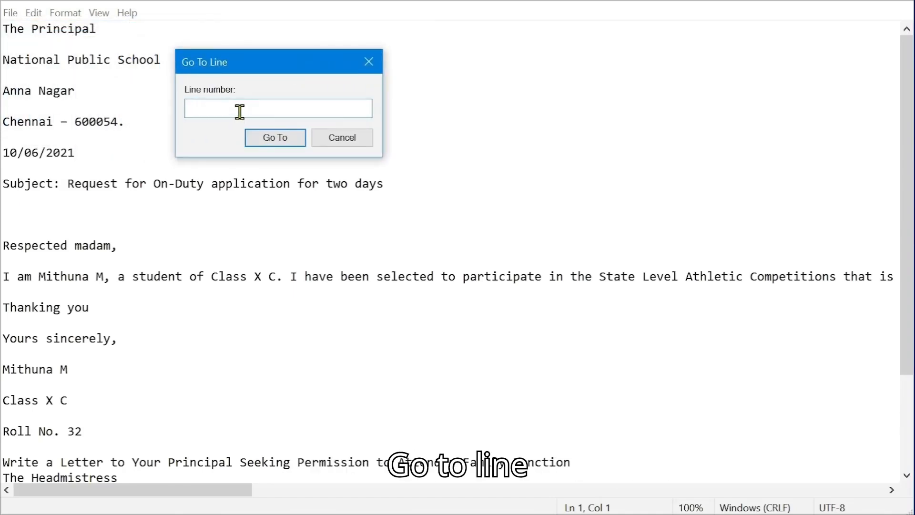
click(258, 145)
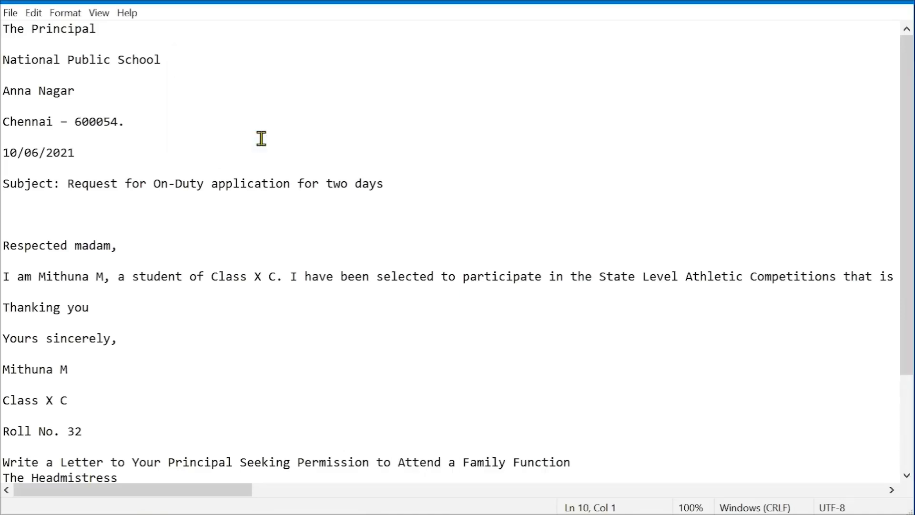
Select the entire text of the letter and clear the selection again.
click(33, 13)
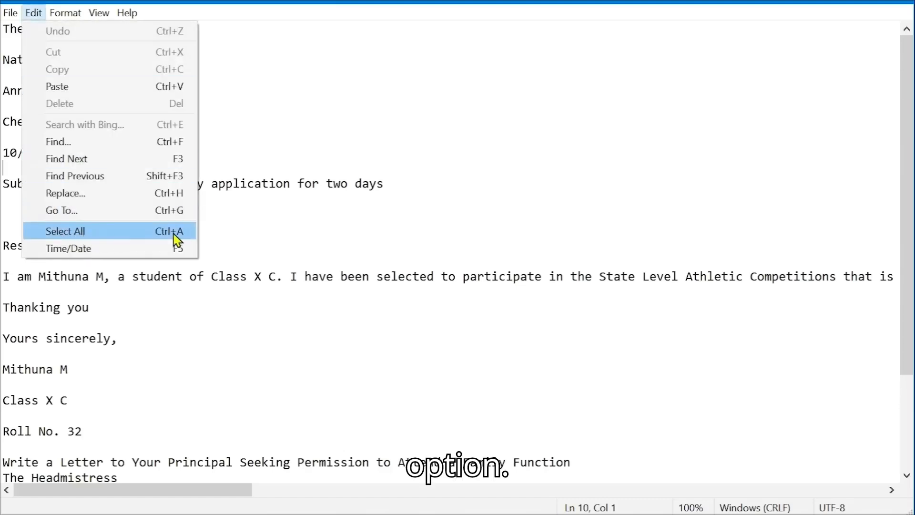
click(238, 226)
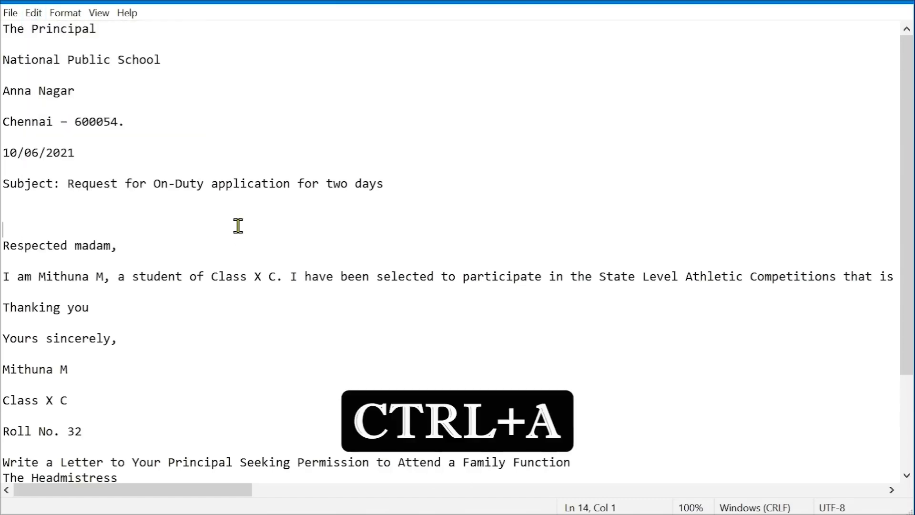
key(ctrl+a)
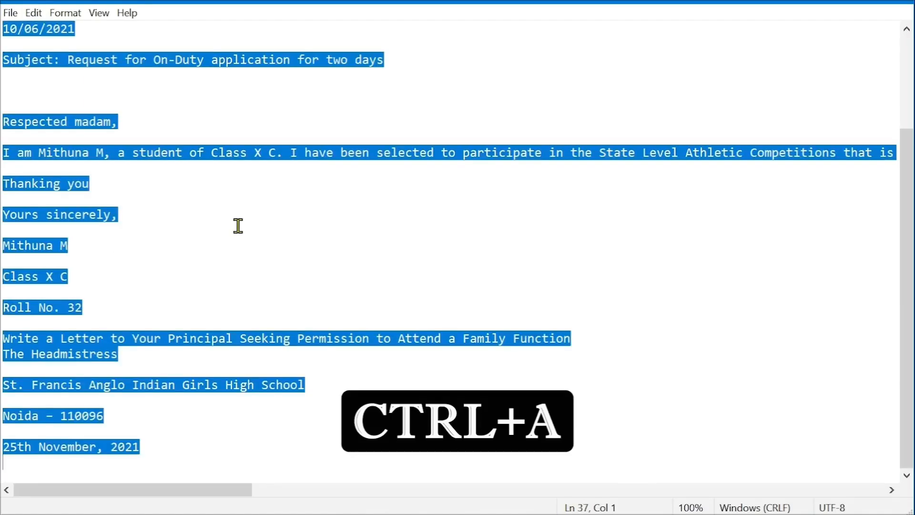
click(238, 226)
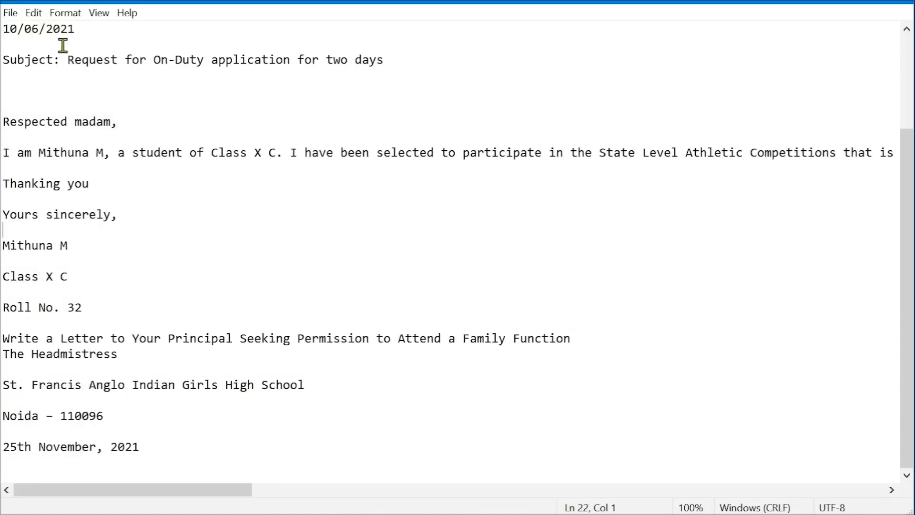
Insert the current time and date on the empty line between the Subject line and "Respected madam,".
click(34, 13)
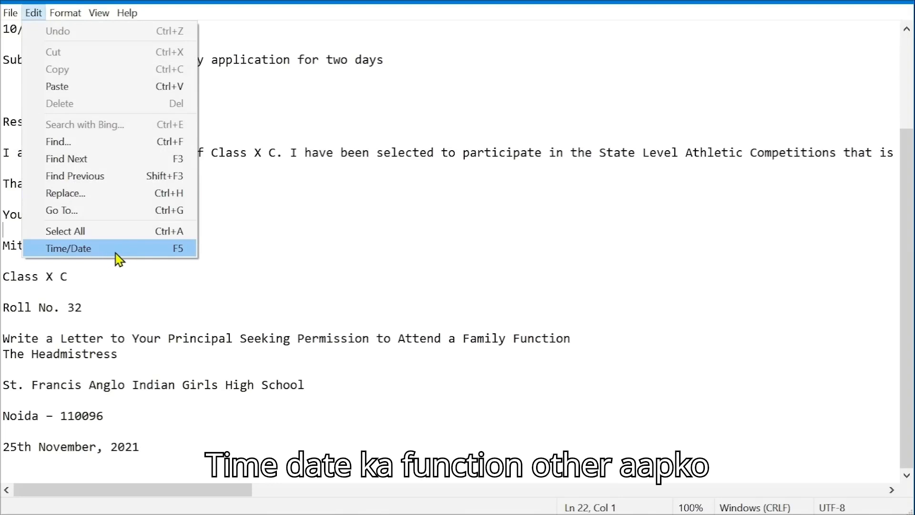
click(237, 106)
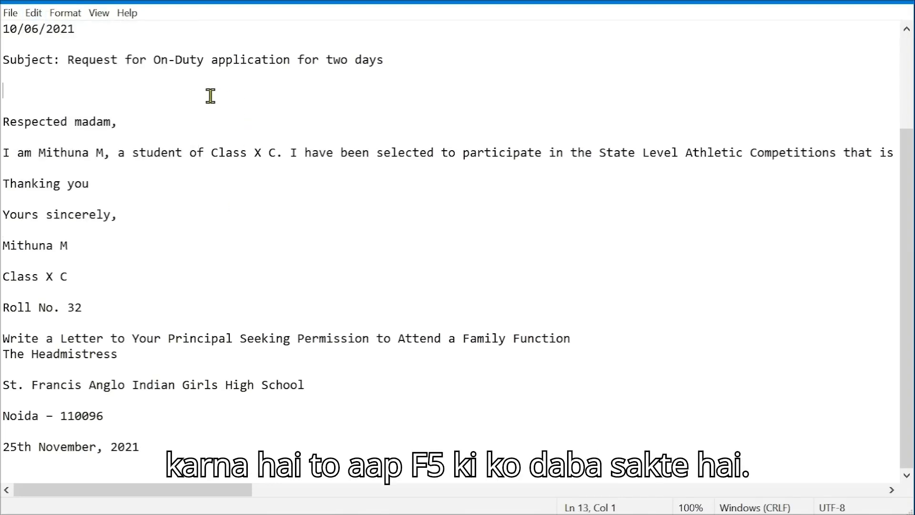
key(F5)
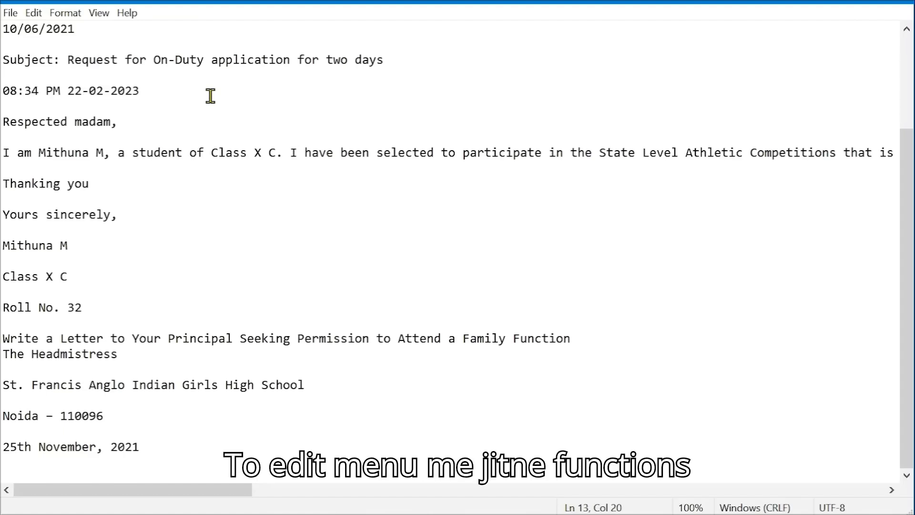
click(33, 13)
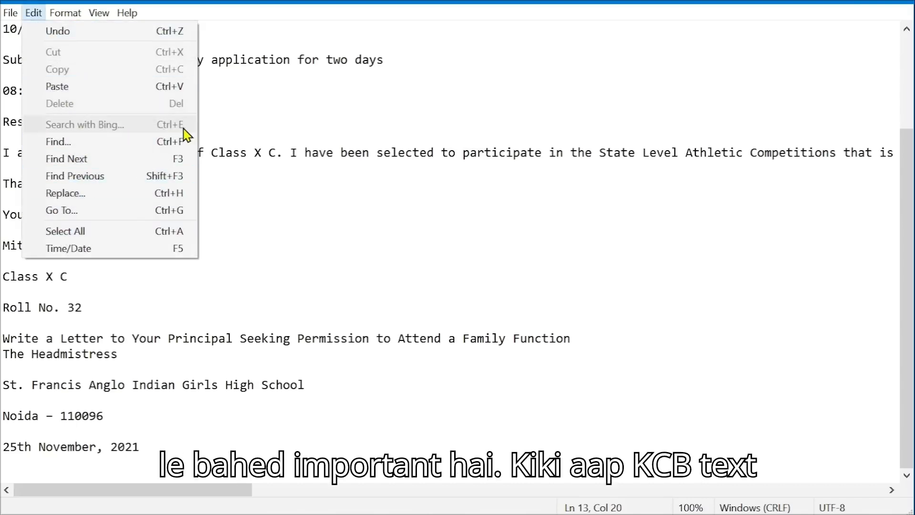
click(218, 126)
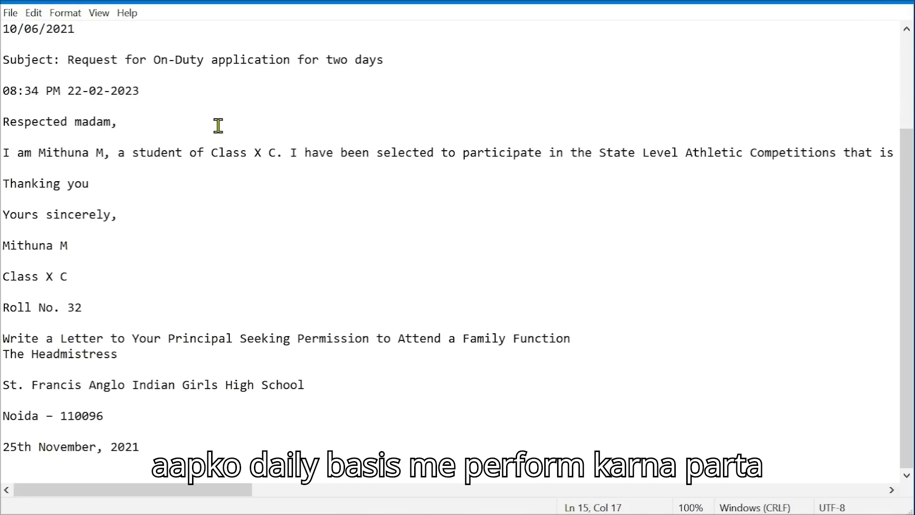
scroll(217, 125, up, 3)
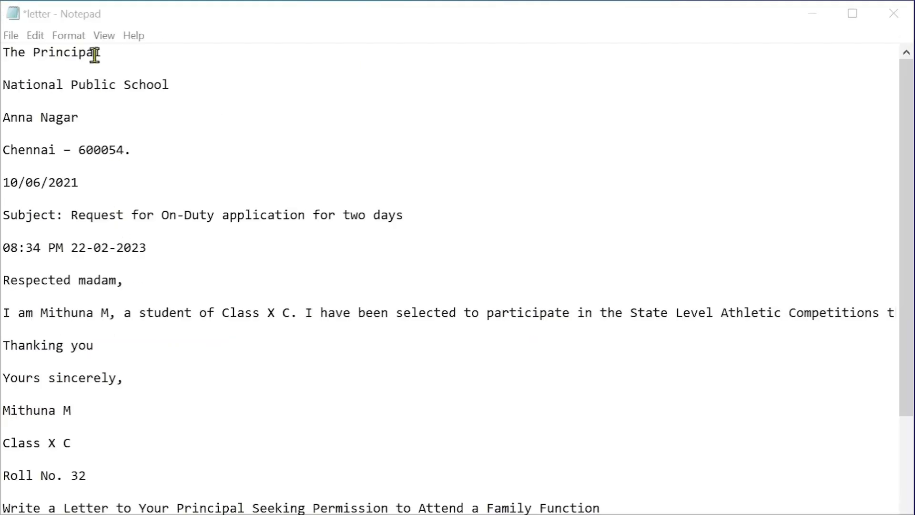
Turn on Word Wrap for the letter and make the window slightly narrower to rewrap the text.
click(72, 35)
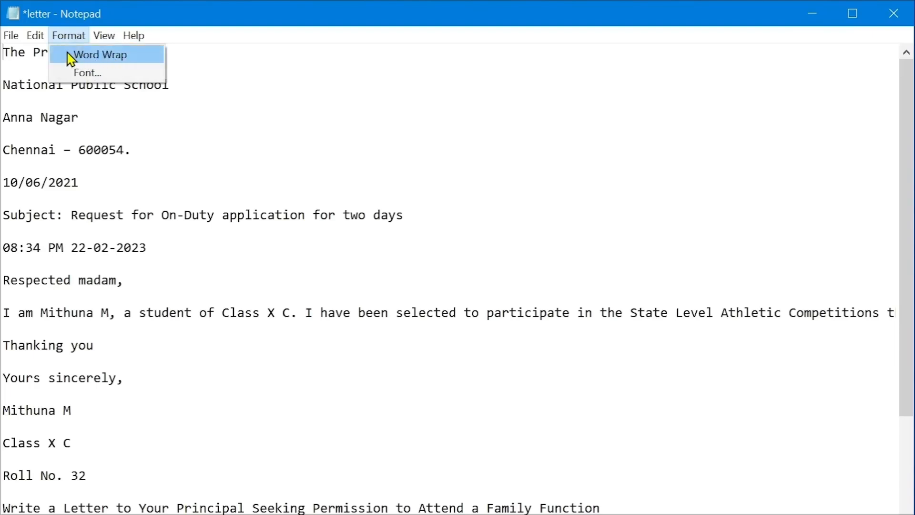
click(66, 53)
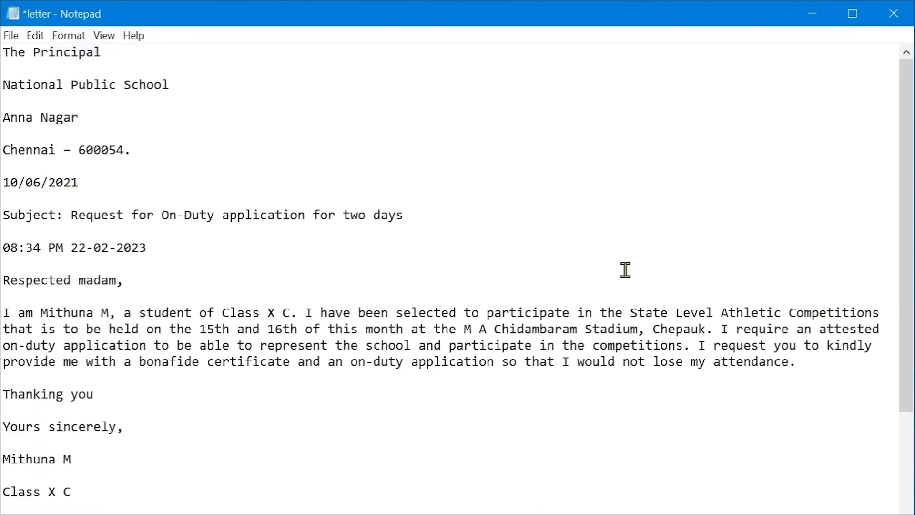
mouse_move(913, 276)
mouse_down()
mouse_move(745, 271)
mouse_move(896, 273)
mouse_up()
Set the letter's font style to Bold Italic and its size to 18.
click(68, 36)
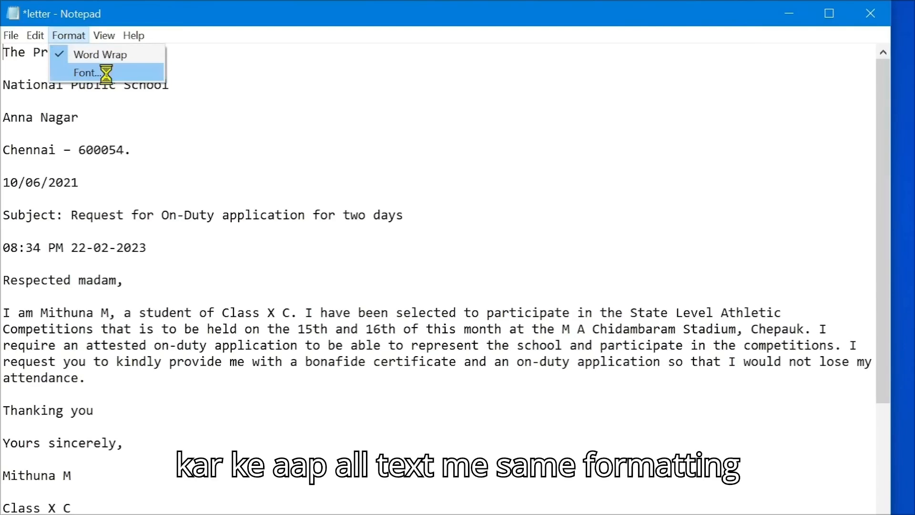
click(107, 75)
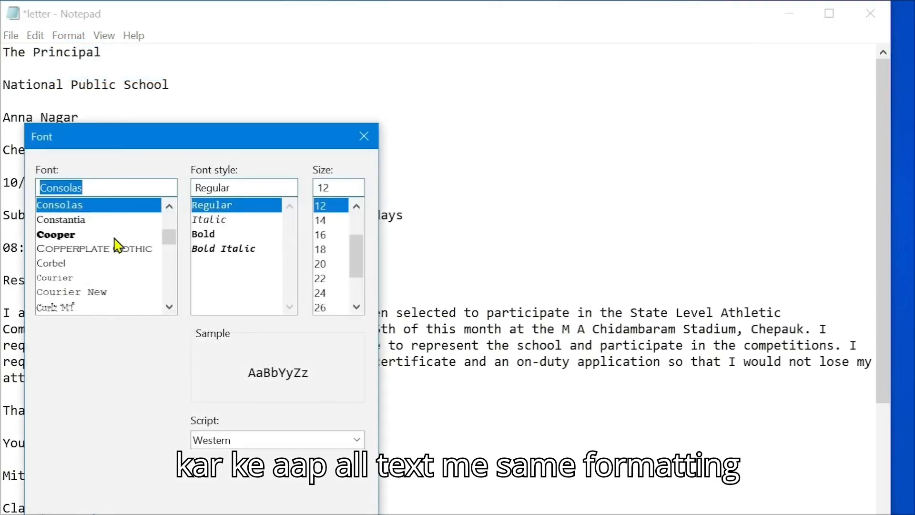
scroll(118, 246, down, 4)
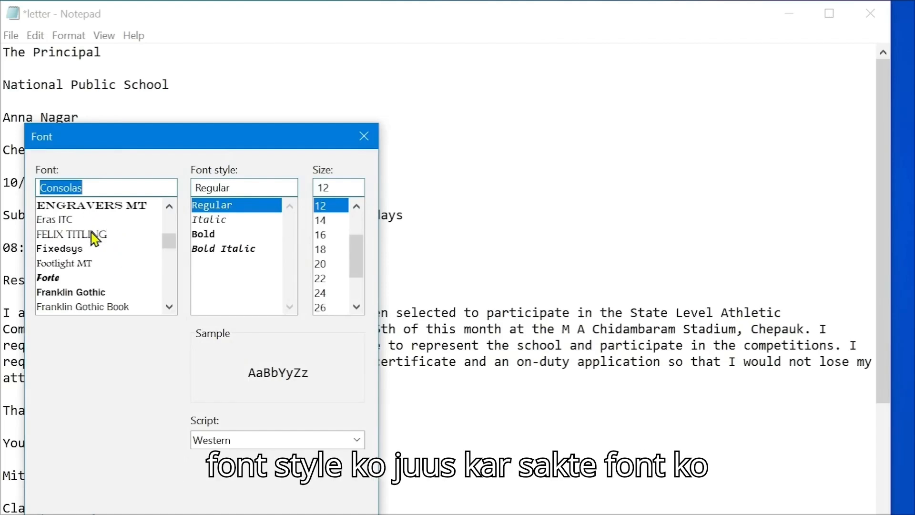
scroll(95, 236, down, 1)
scroll(95, 235, down, 3)
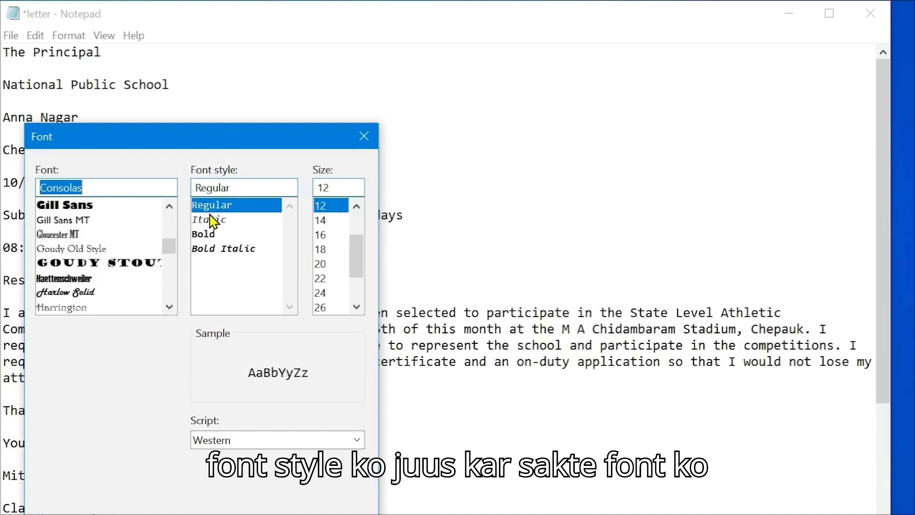
click(235, 248)
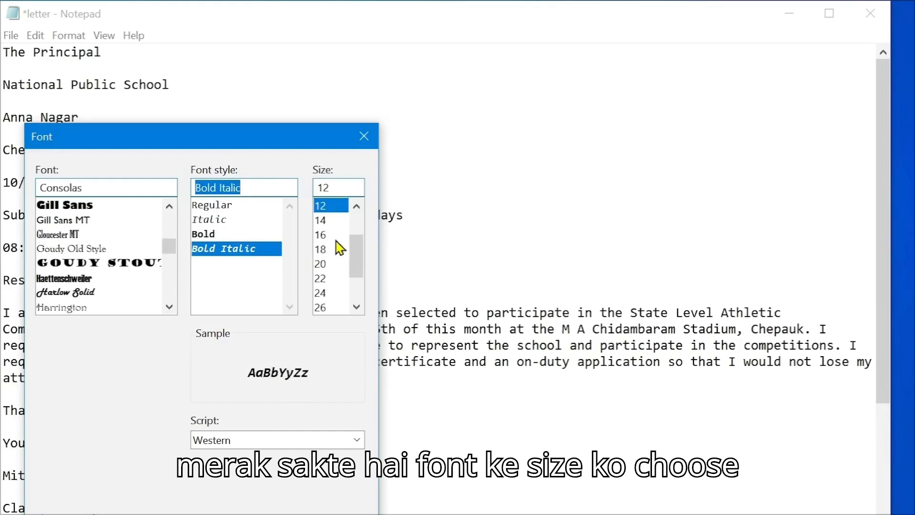
drag(361, 251, 340, 255)
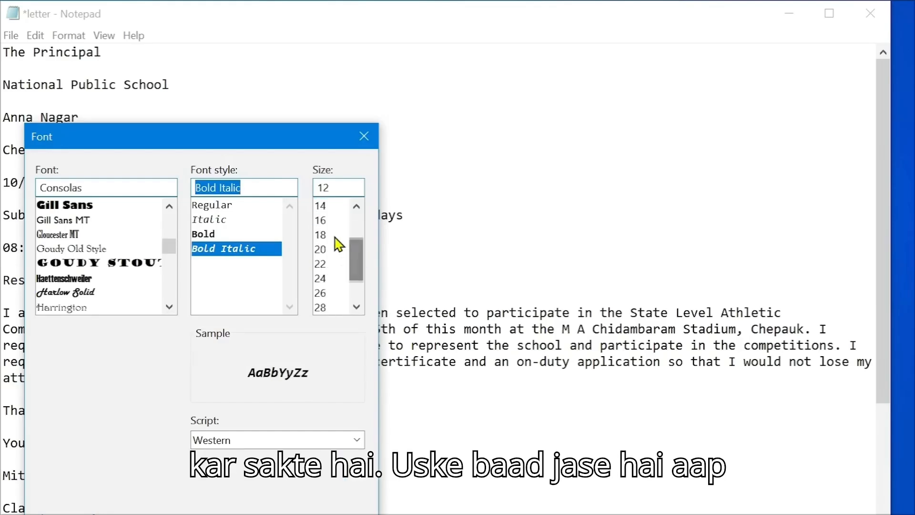
click(335, 237)
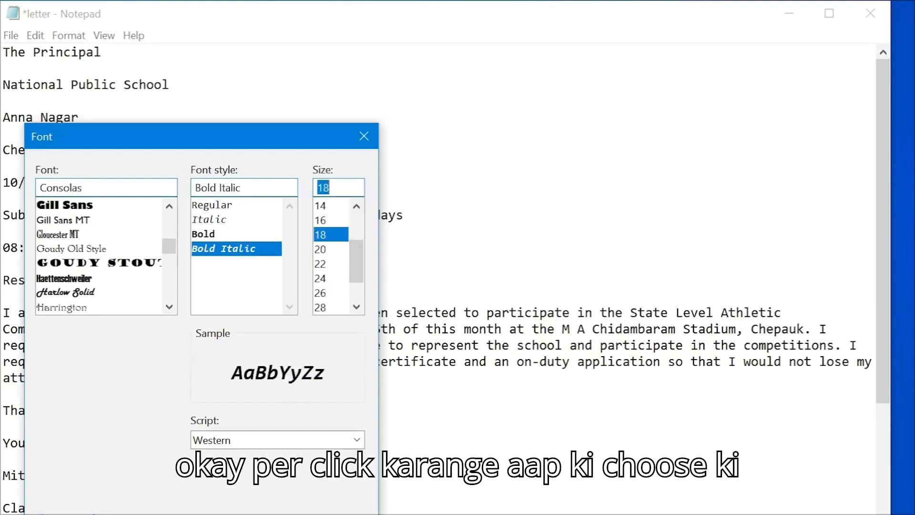
key(Return)
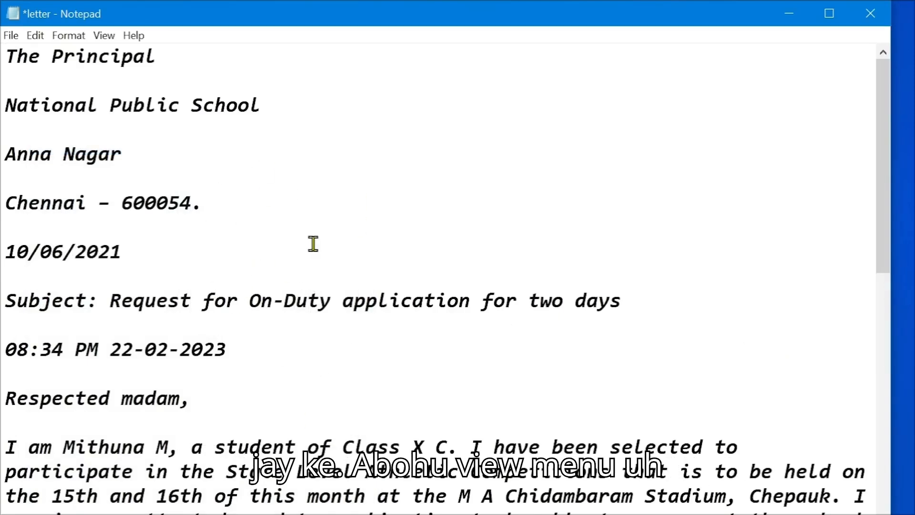
Turn off the display of the Status Bar for the letter window.
click(105, 37)
mouse_move(138, 59)
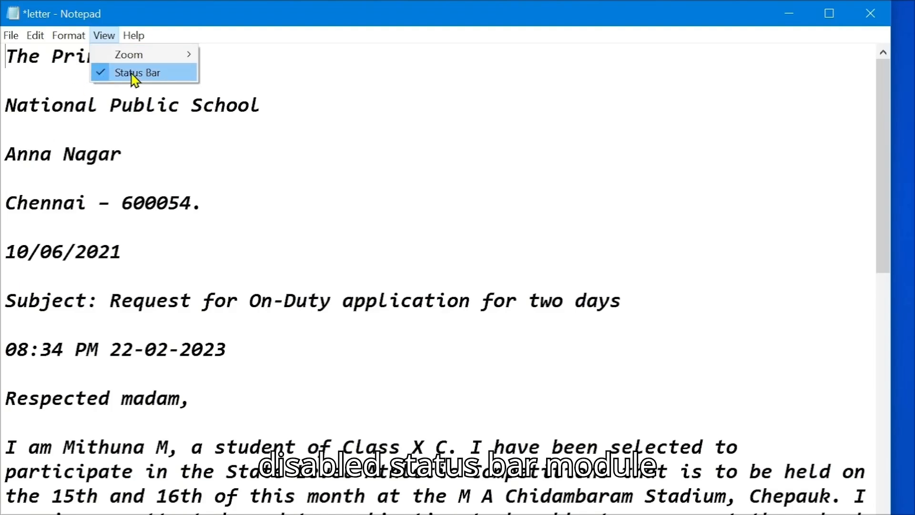
click(100, 72)
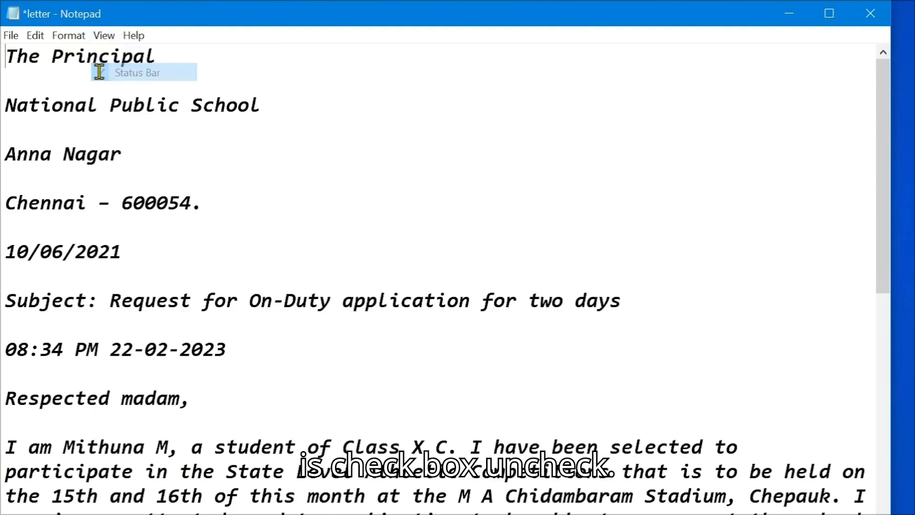
click(138, 41)
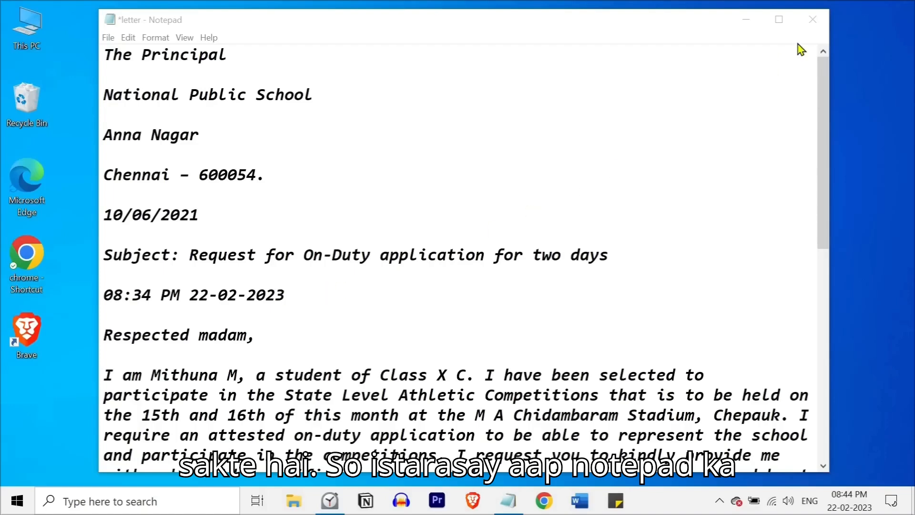
Close the letter without saving its changes and reopen the "letter" file from the EasyTech Class folder in Documents.
click(812, 19)
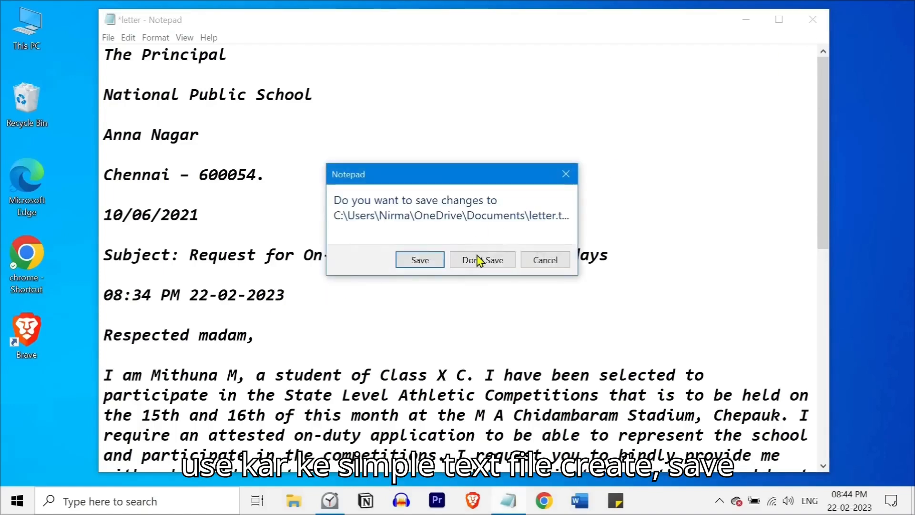
click(478, 260)
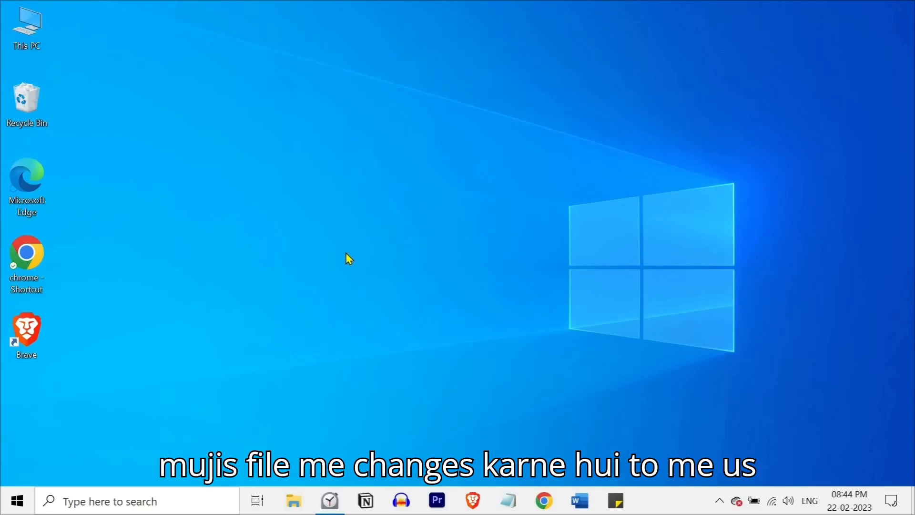
click(293, 499)
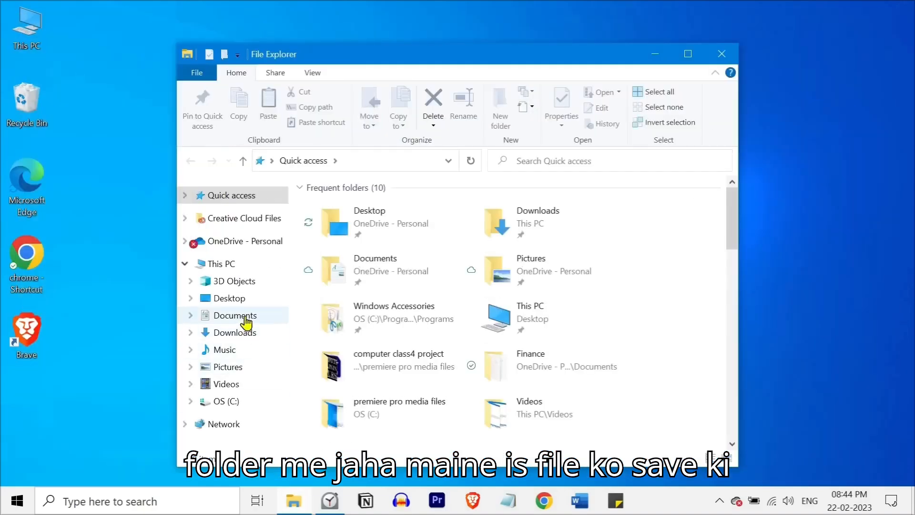
click(243, 315)
double_click(339, 252)
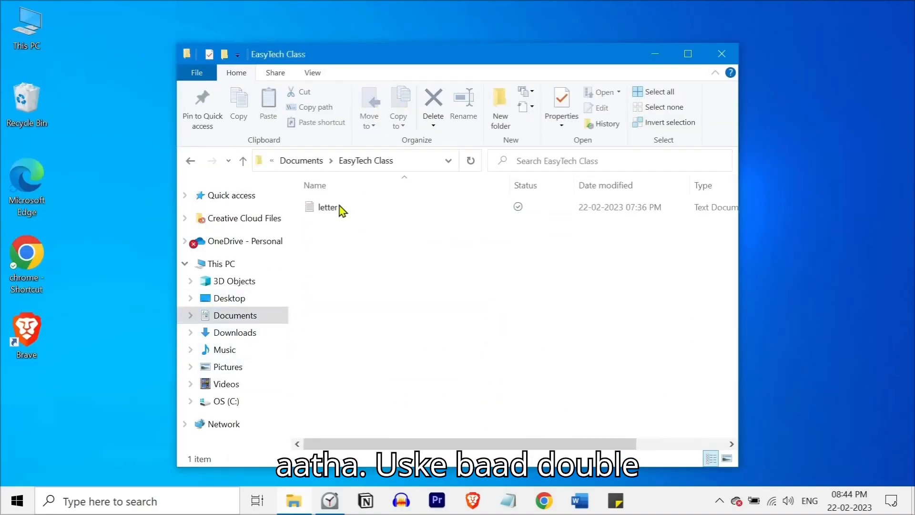
double_click(355, 206)
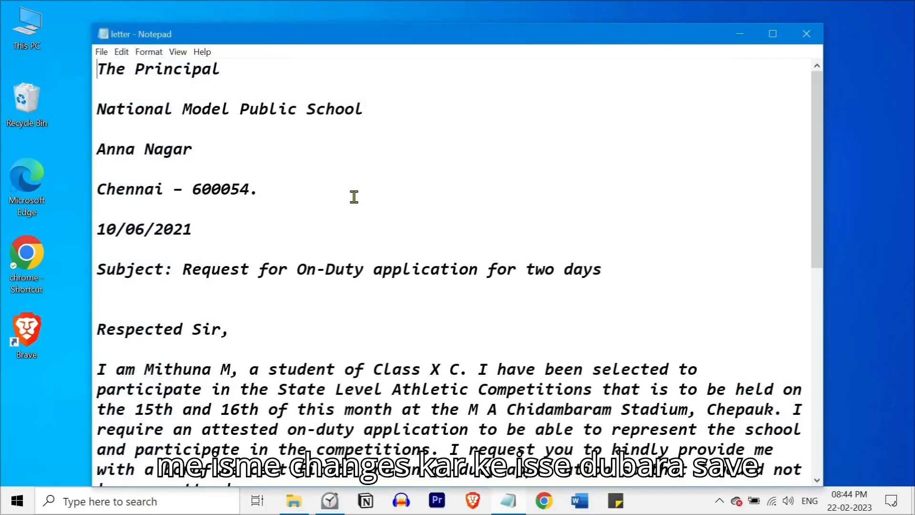
click(101, 52)
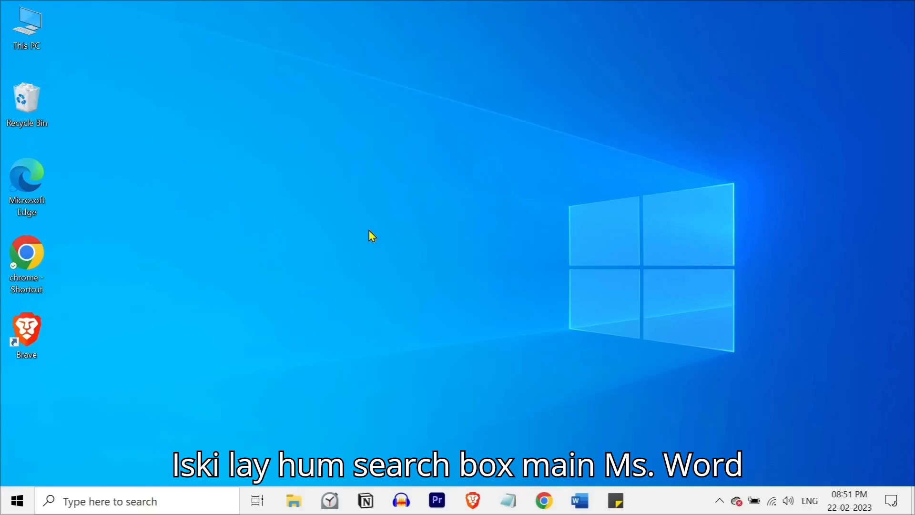
Search for "ms word", start Word, maximize its window and create a blank document.
click(156, 493)
text(ms word)
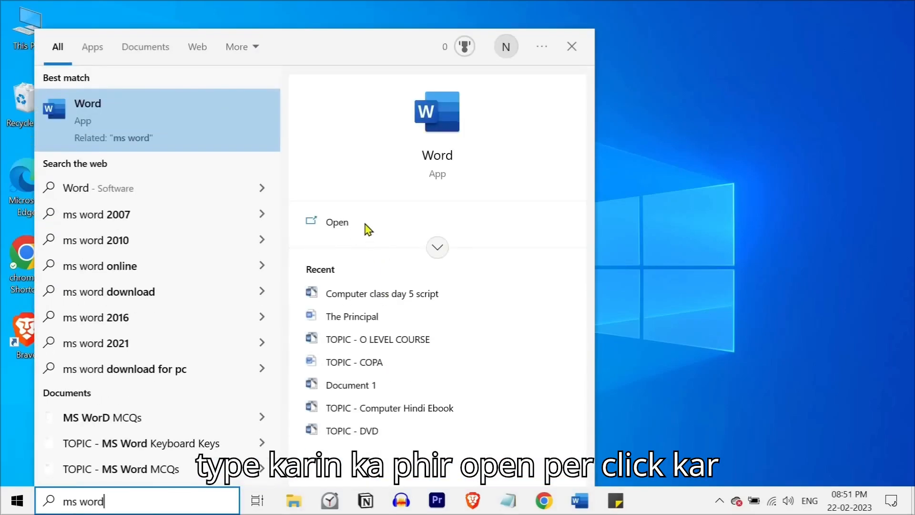
click(366, 226)
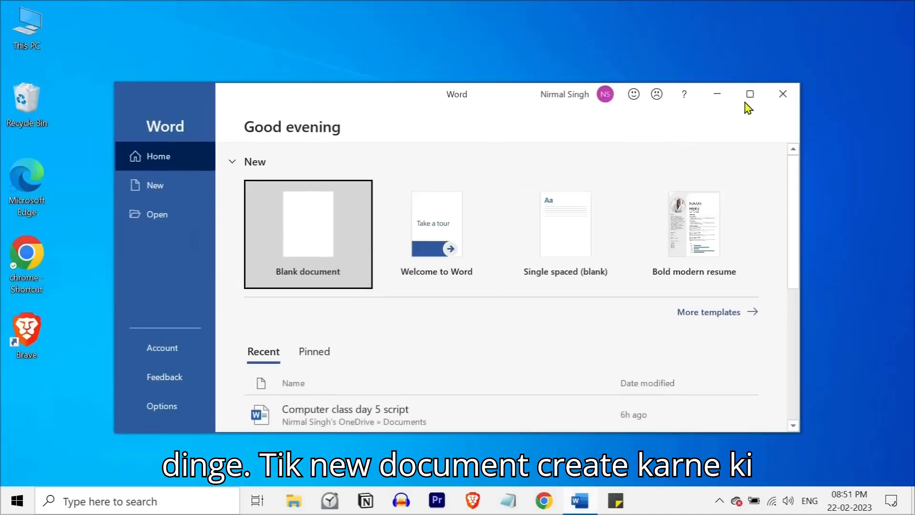
click(749, 94)
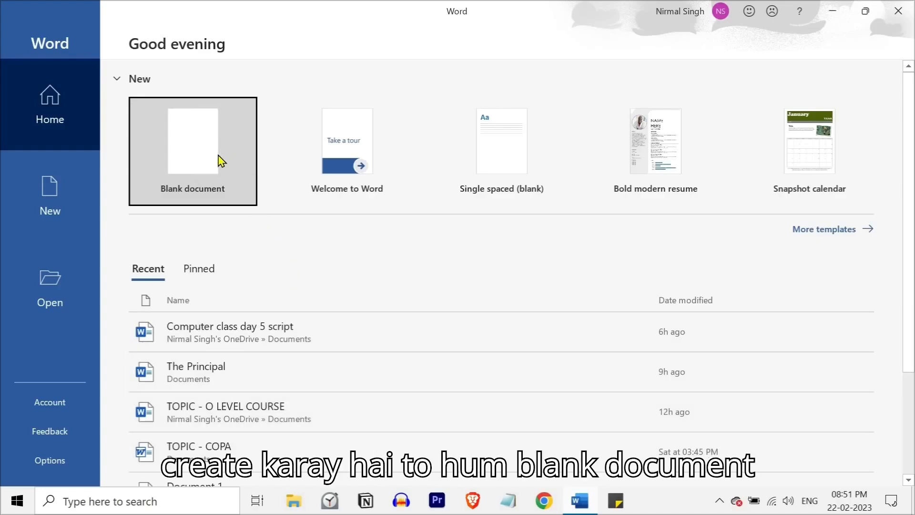
click(220, 161)
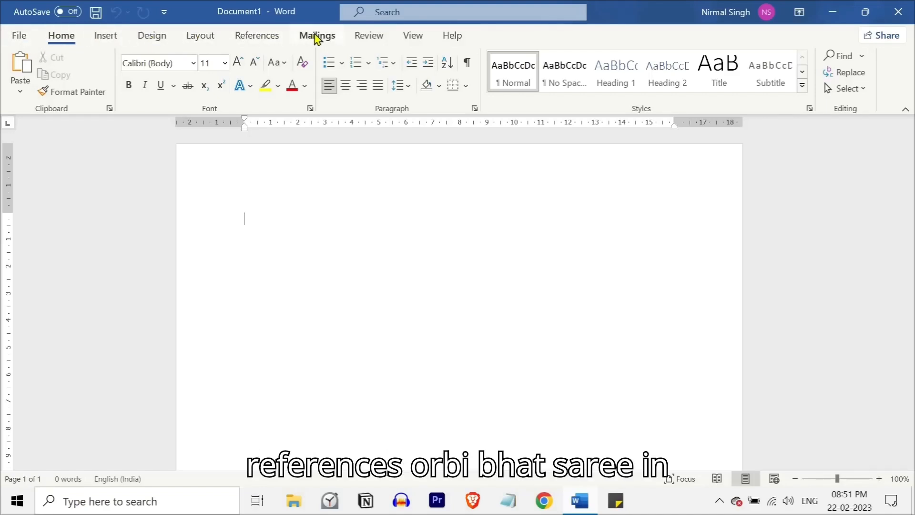
click(368, 38)
click(201, 38)
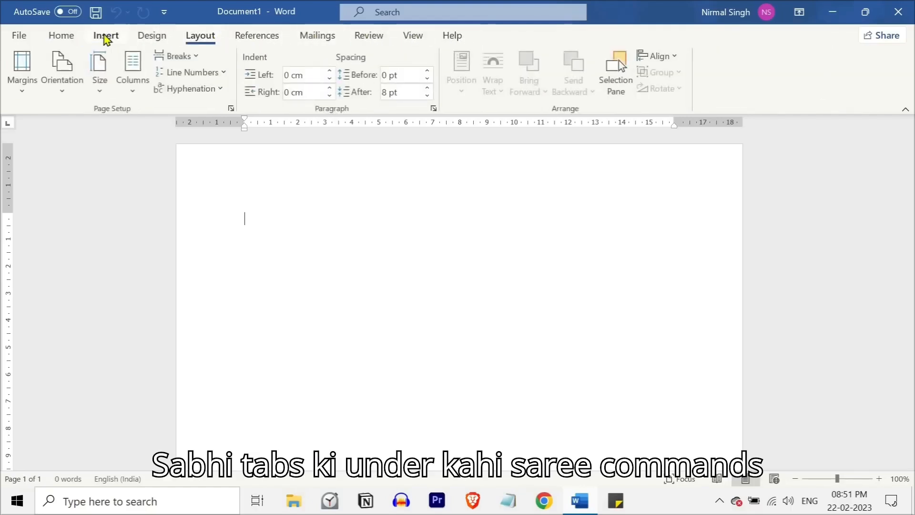
click(106, 38)
click(62, 37)
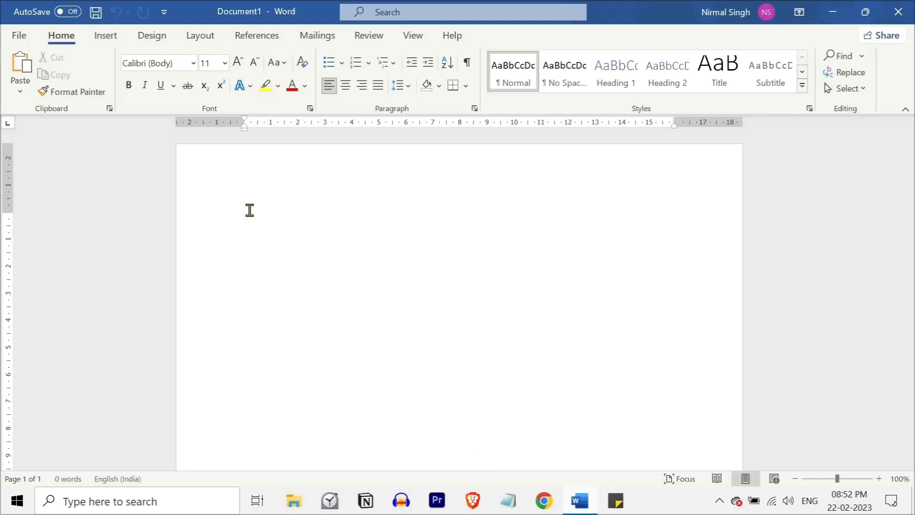
Paste the copied letter into the blank document and apply the Title style to its subject line.
key(ctrl+v)
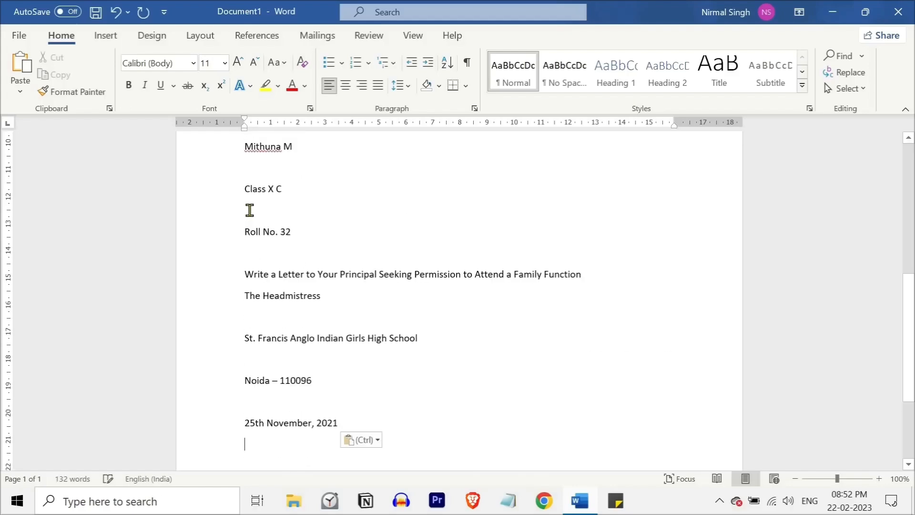
scroll(250, 210, up, 8)
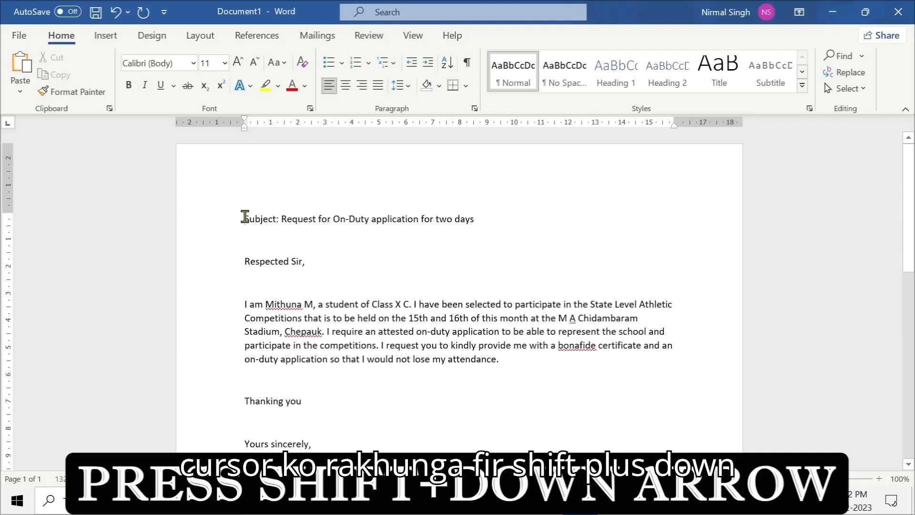
key(shift+Down)
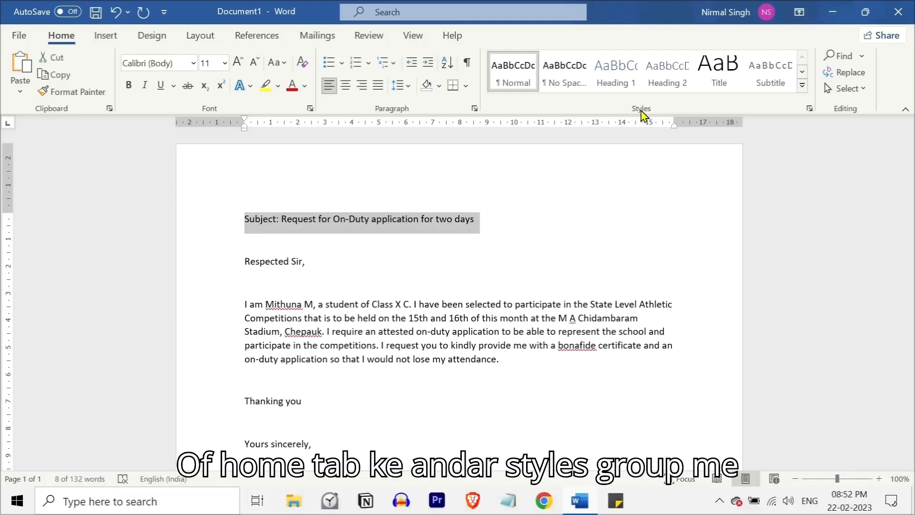
click(724, 77)
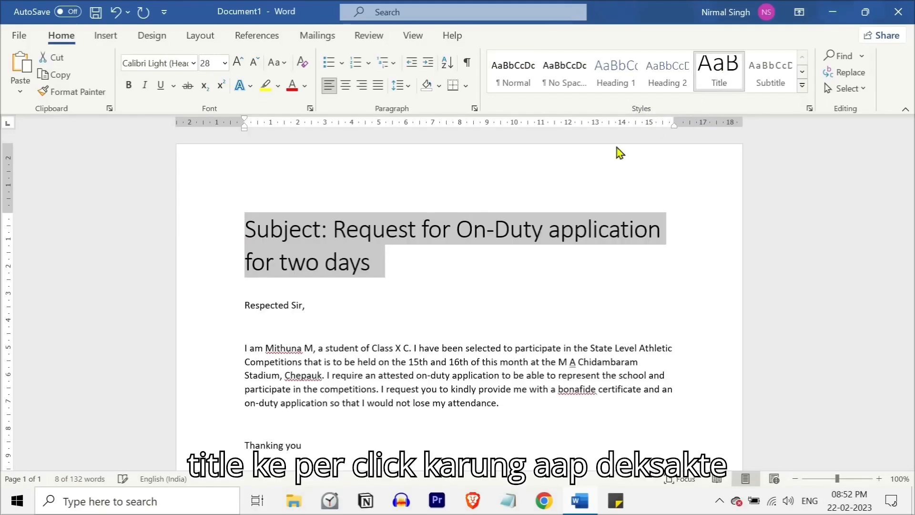
click(436, 265)
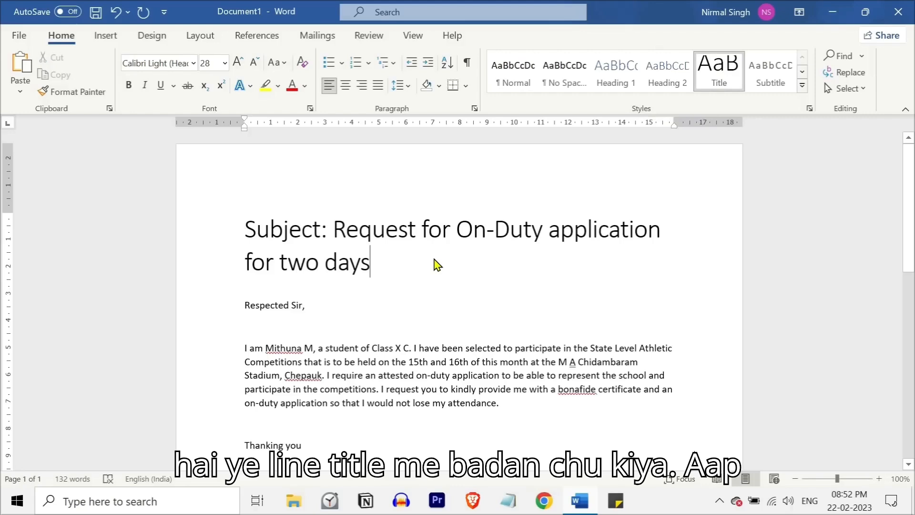
click(802, 89)
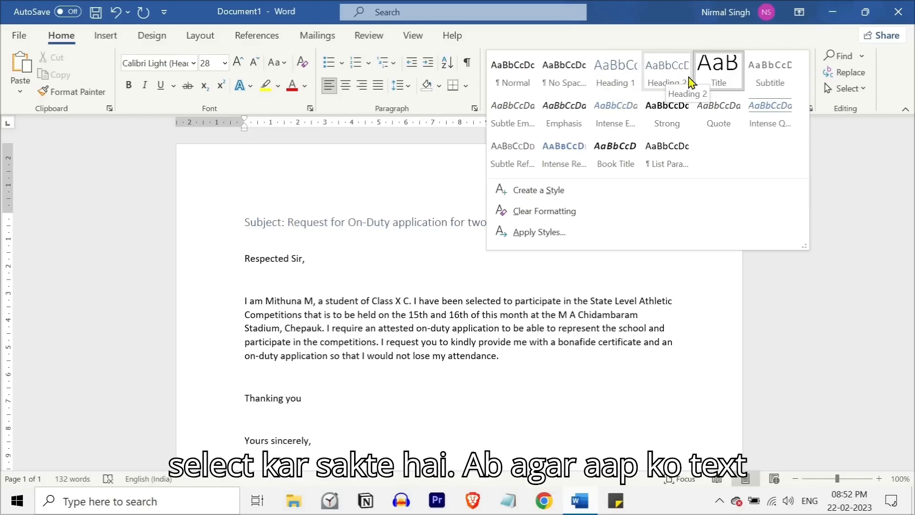
click(718, 76)
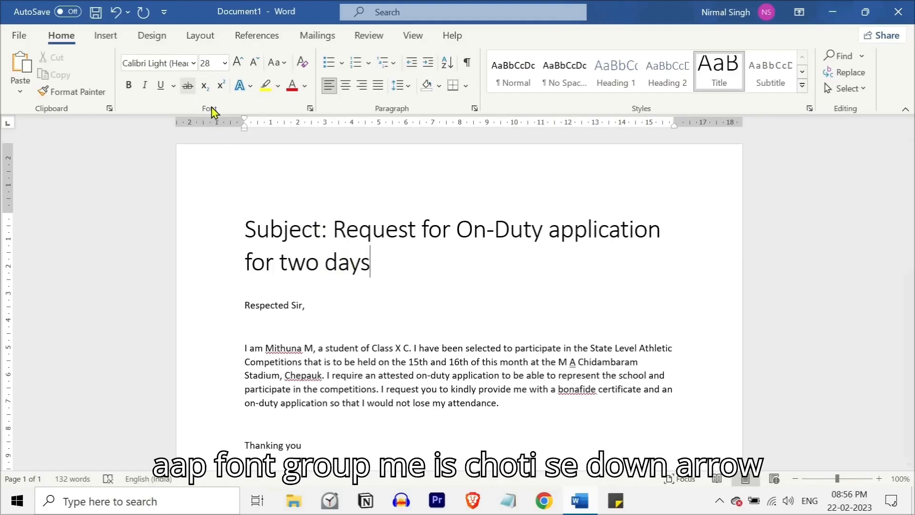
Examine the available fonts, font sizes, font colours and text highlight colours without applying any to the subject line.
click(194, 64)
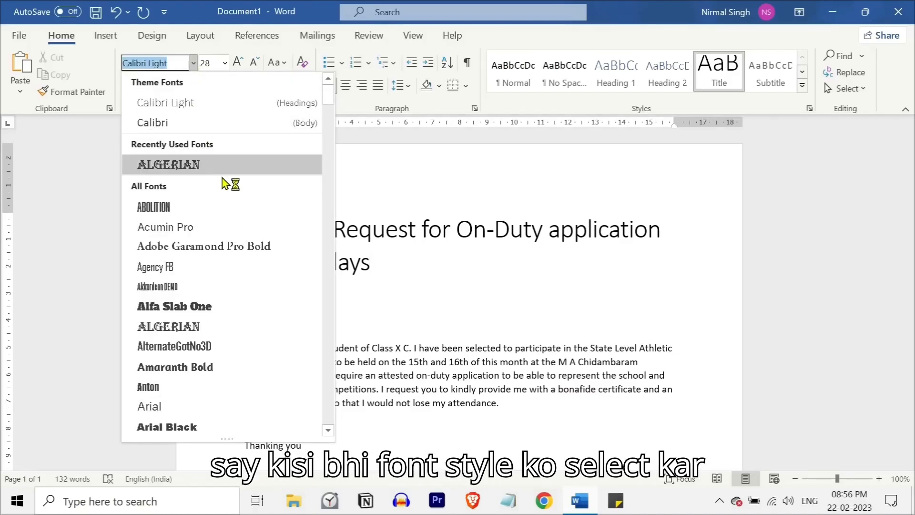
scroll(229, 183, down, 3)
scroll(229, 185, down, 3)
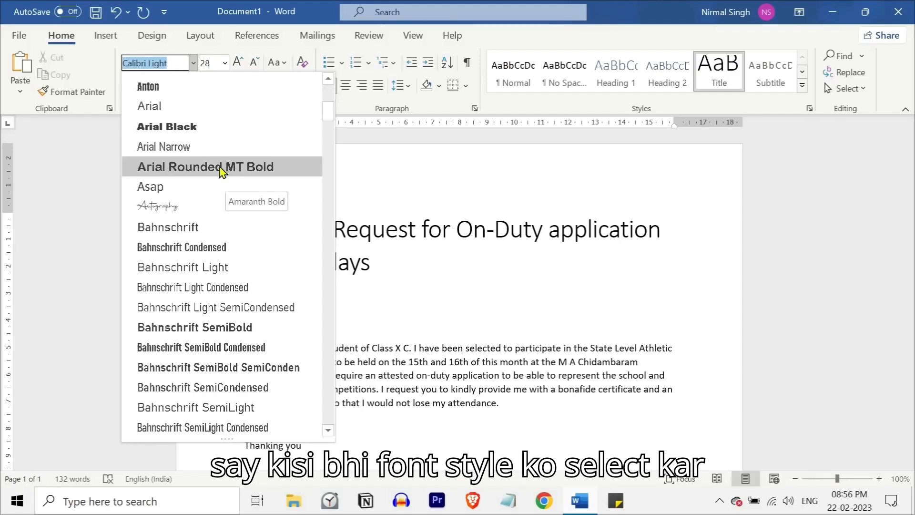
click(194, 67)
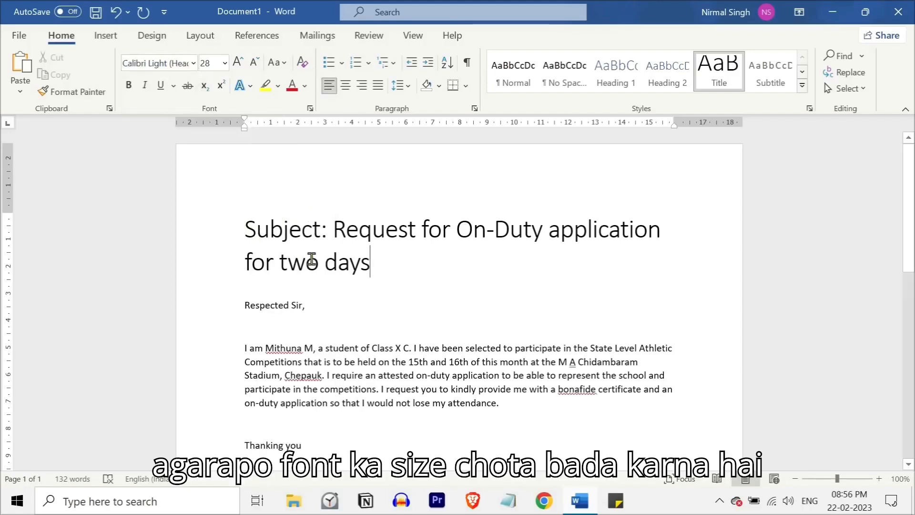
click(225, 63)
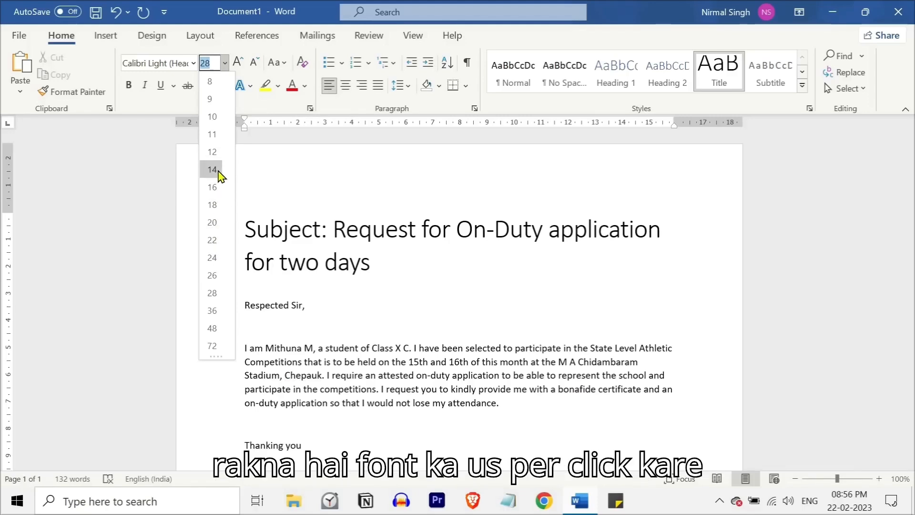
click(225, 63)
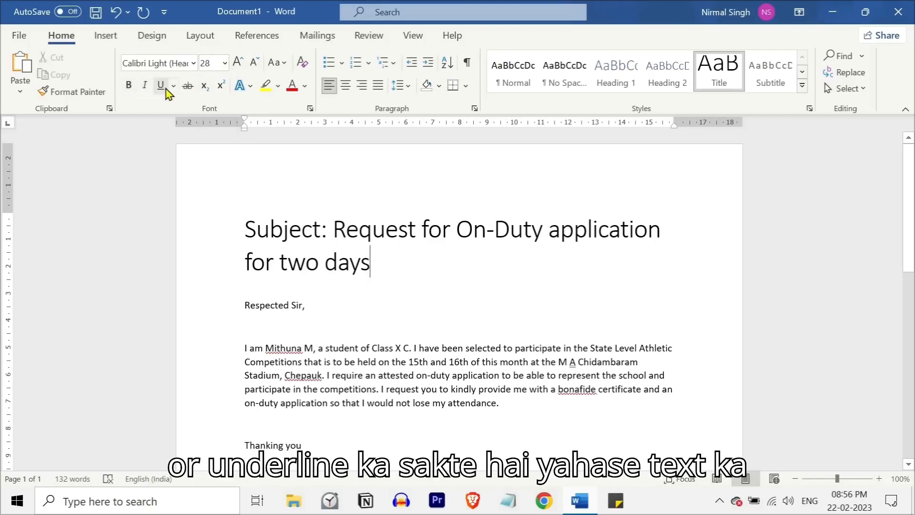
click(304, 86)
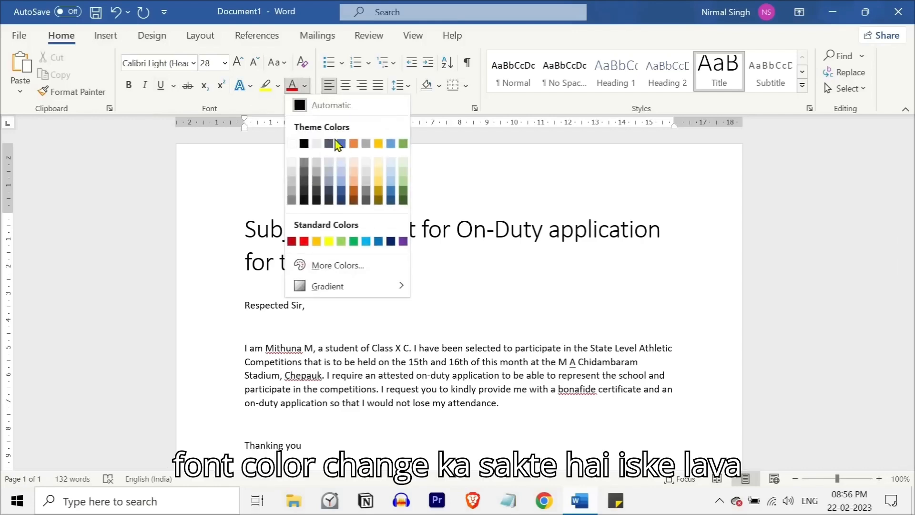
click(278, 86)
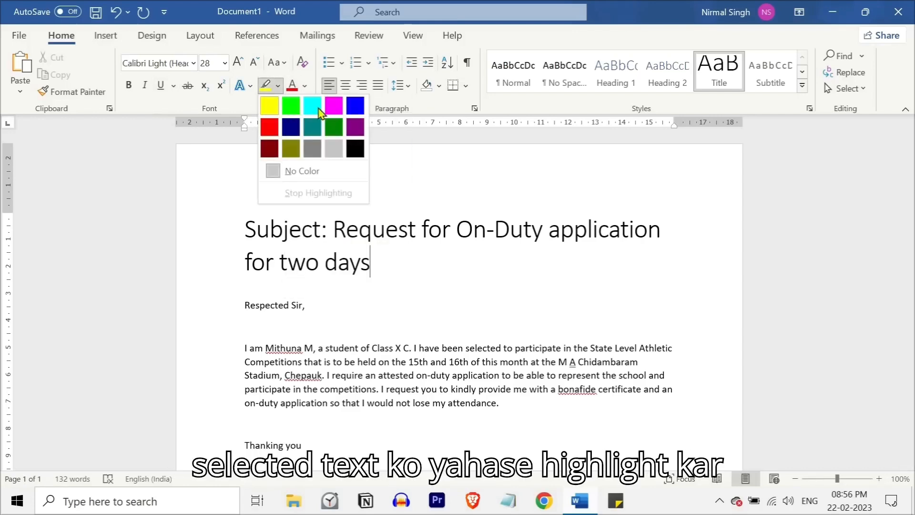
click(279, 87)
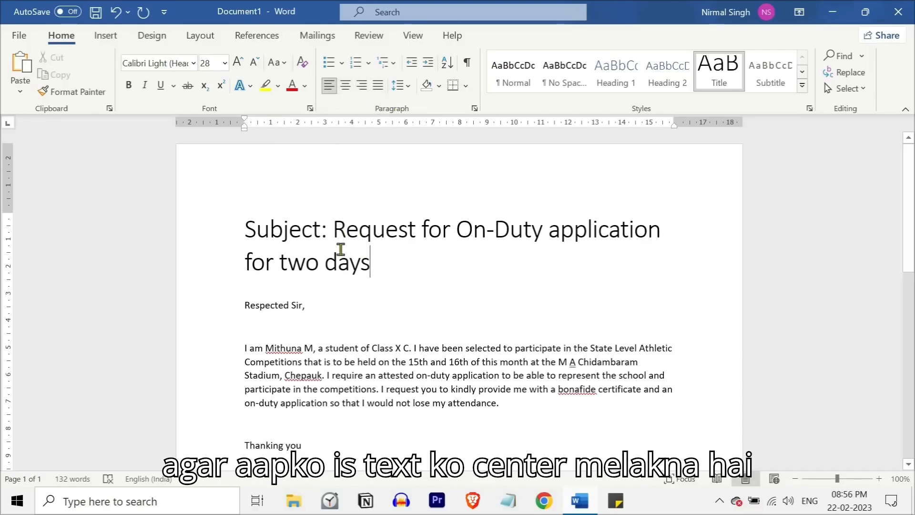
Center the subject line of the letter horizontally.
click(348, 91)
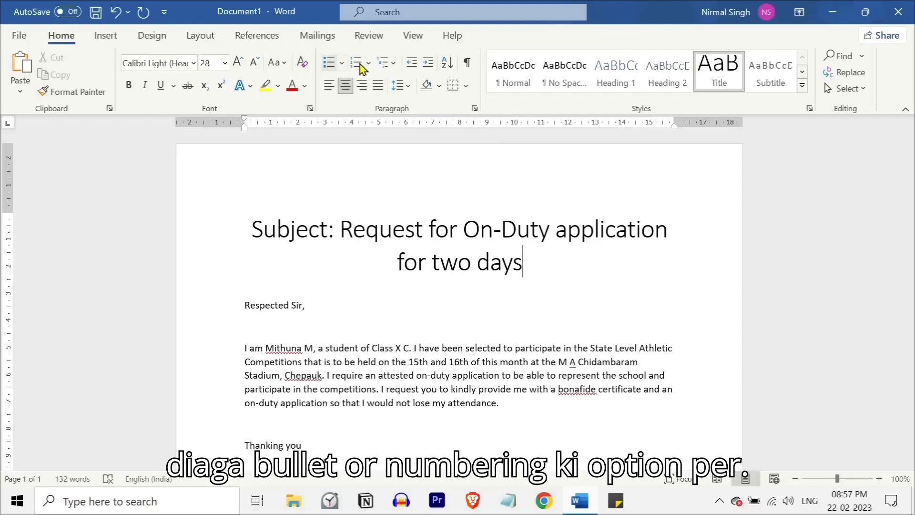
click(342, 63)
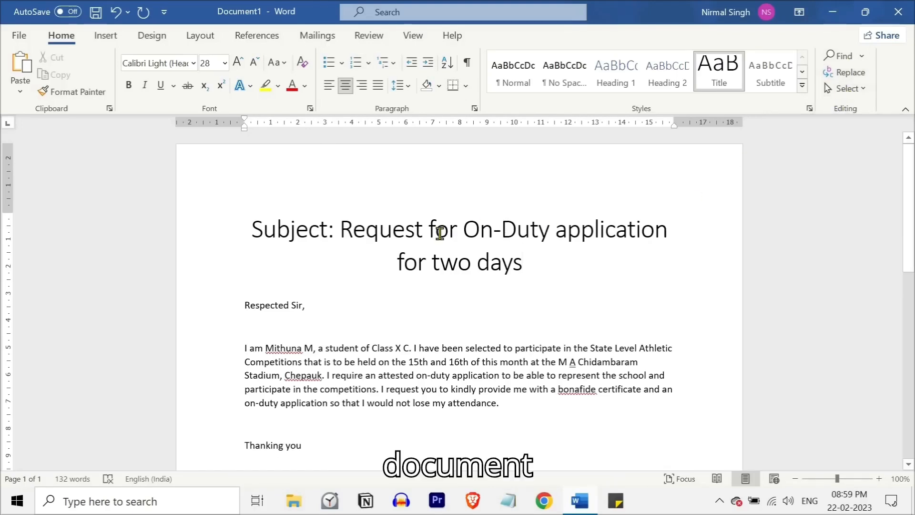
Examine the picture sources and the table size choices for inserting content below the subject line.
click(107, 36)
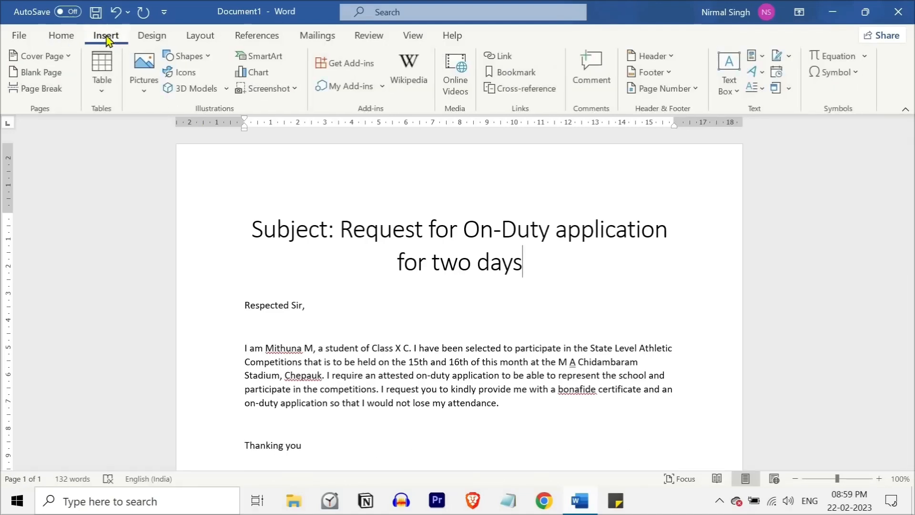
click(151, 86)
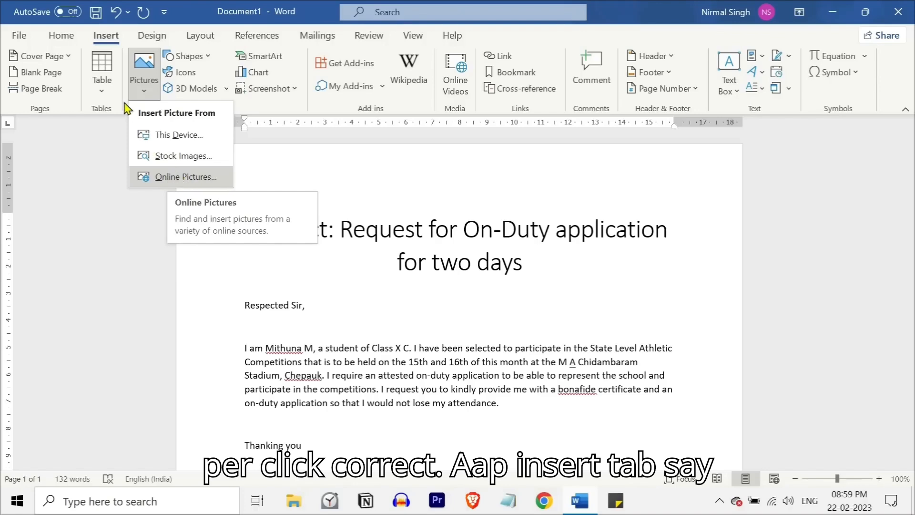
click(105, 84)
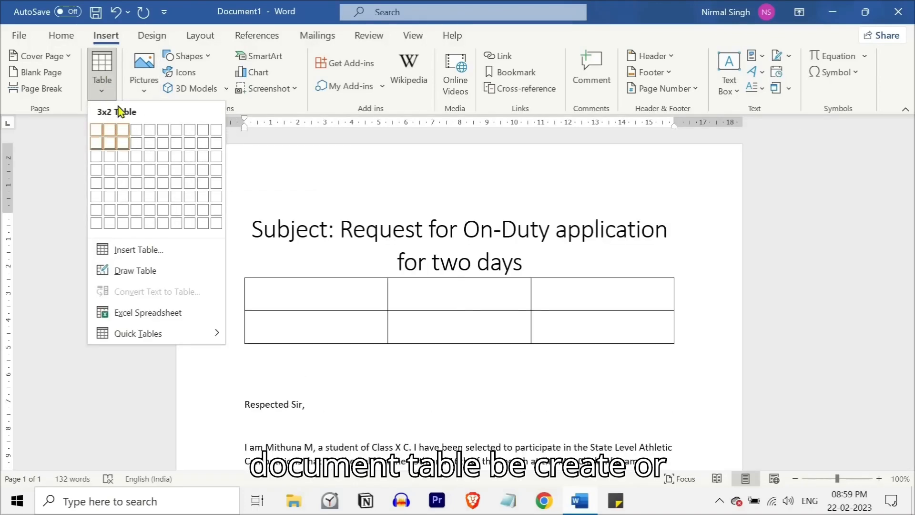
click(122, 91)
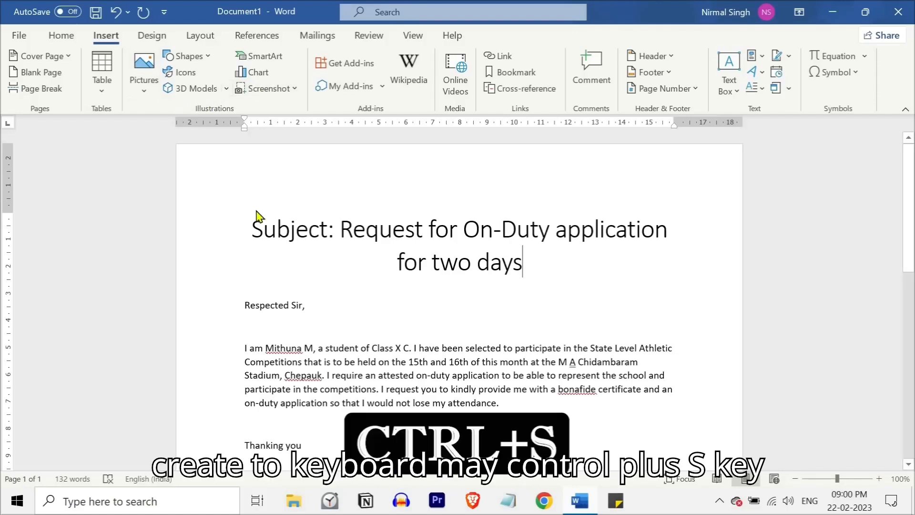
View the file name and location options for saving the document, cancel saving and open the file commands.
key(ctrl+s)
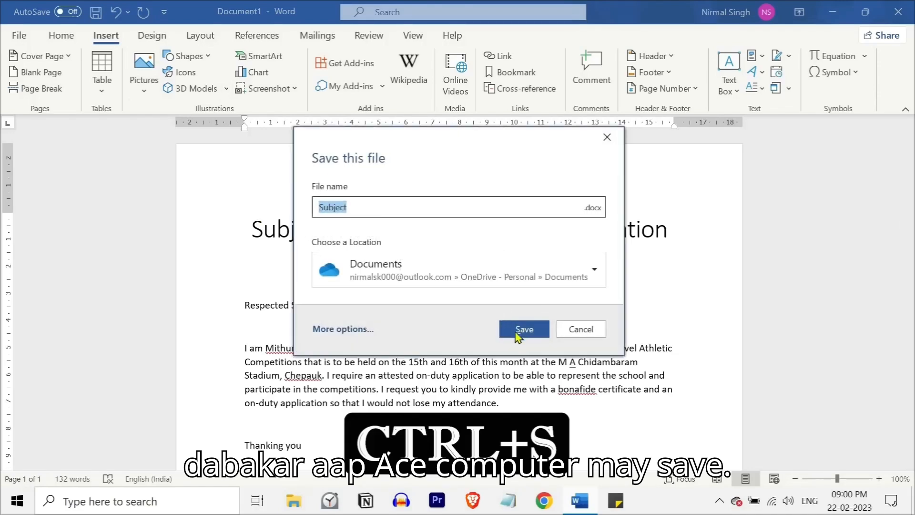
click(583, 330)
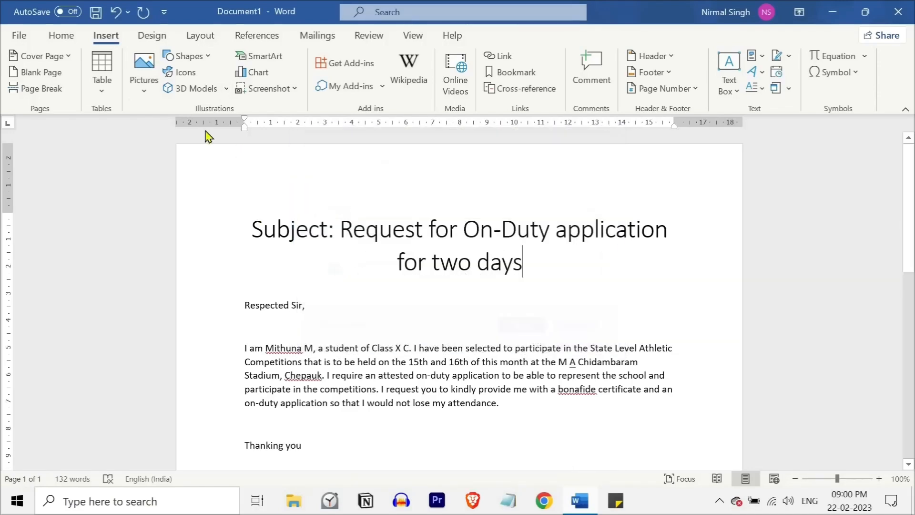
click(19, 36)
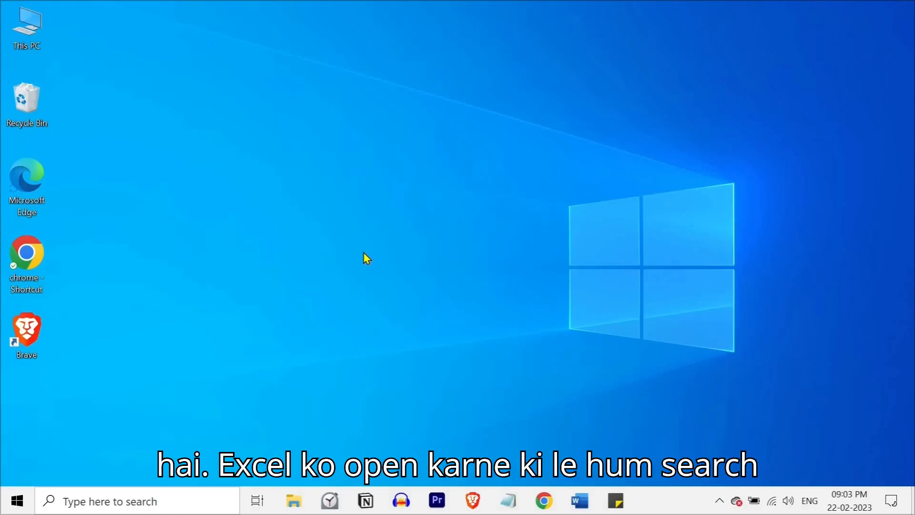
Search for "ms excel", start Excel, maximize its window and create a blank workbook.
click(136, 498)
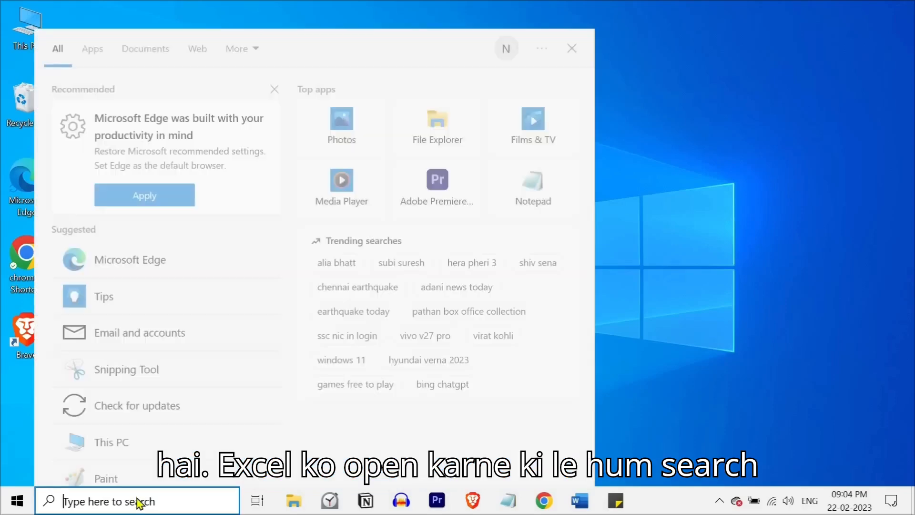
text(ms excel)
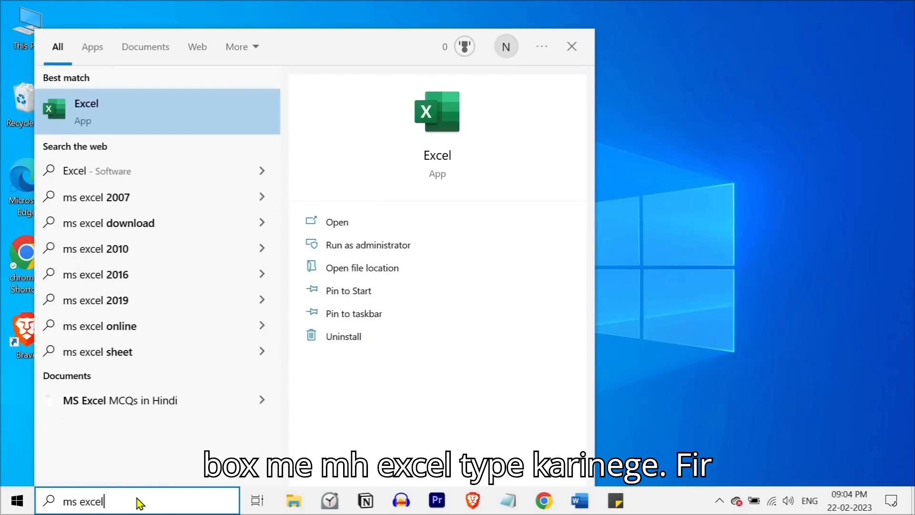
click(356, 228)
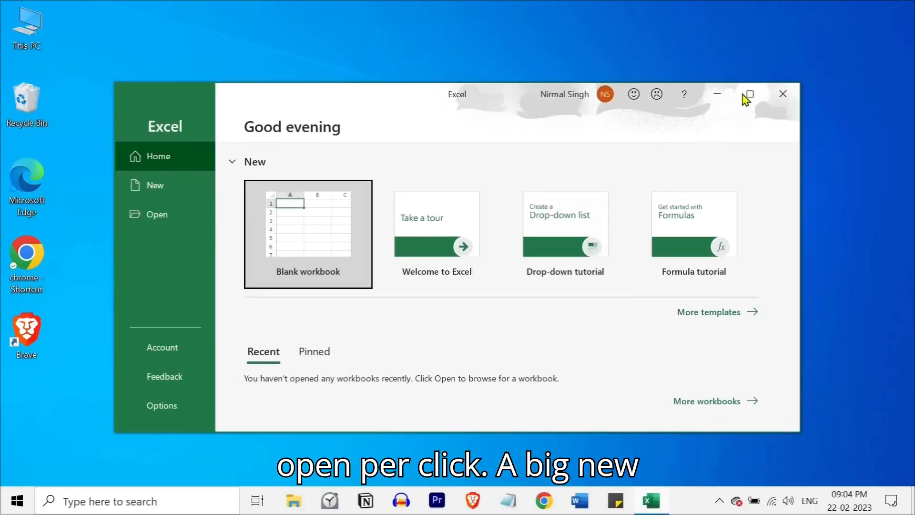
click(746, 95)
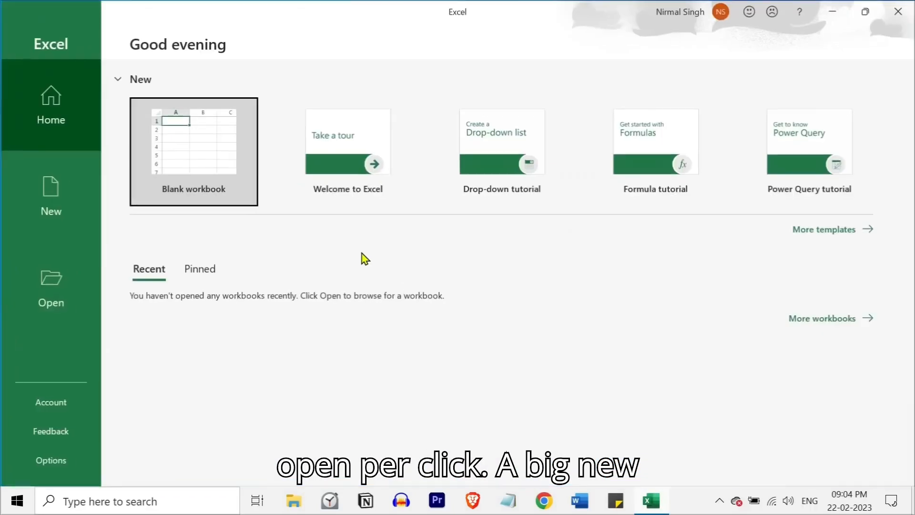
click(205, 153)
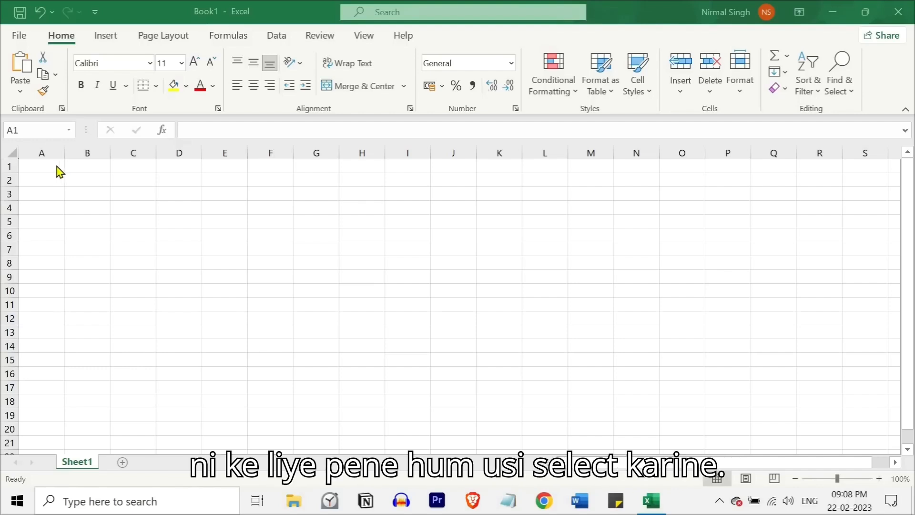
Enter "Hello" in cell A1 and move the selection through B1 and B2 to A2.
click(55, 163)
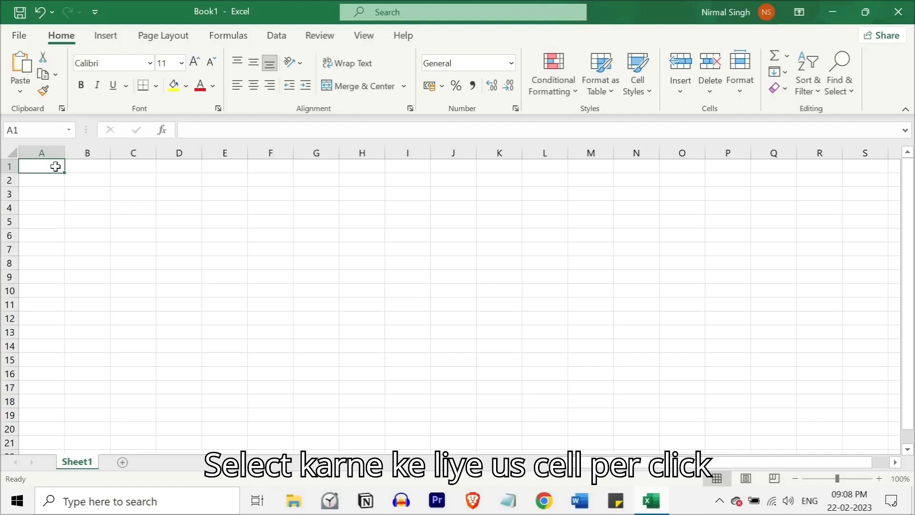
double_click(55, 166)
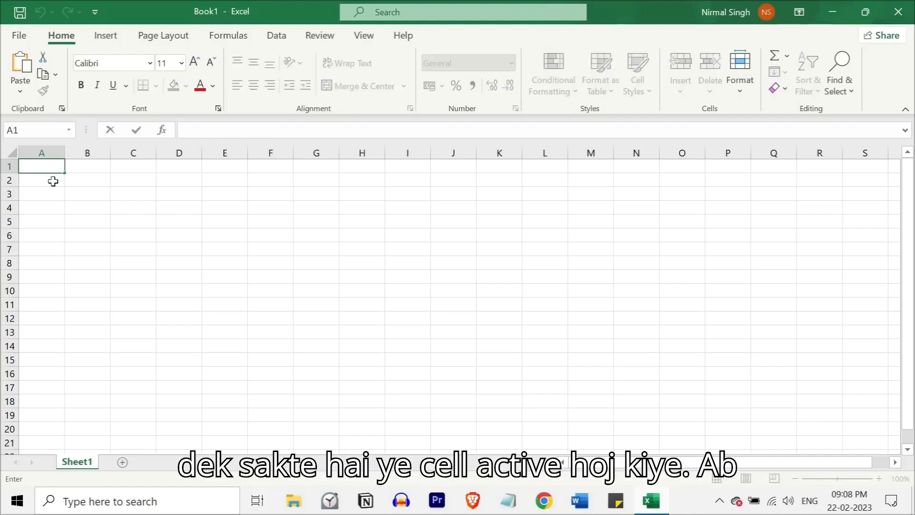
text(Hello)
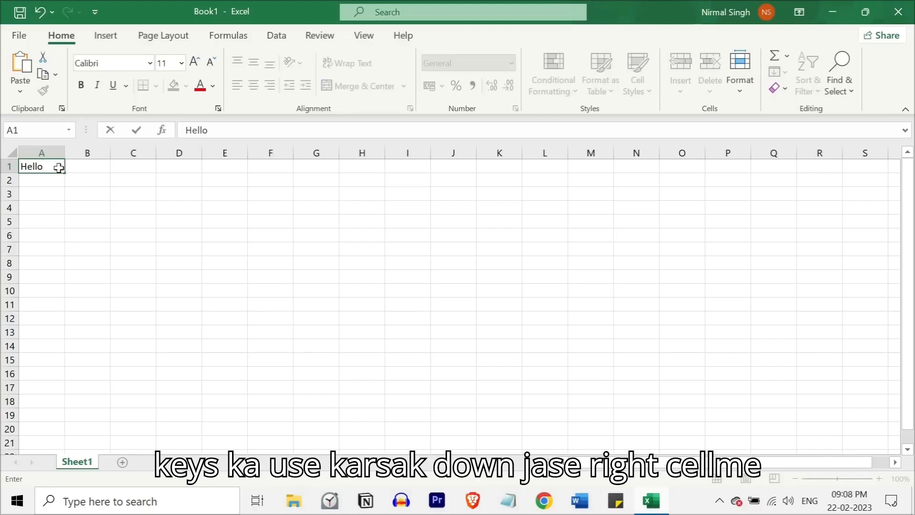
key(Right)
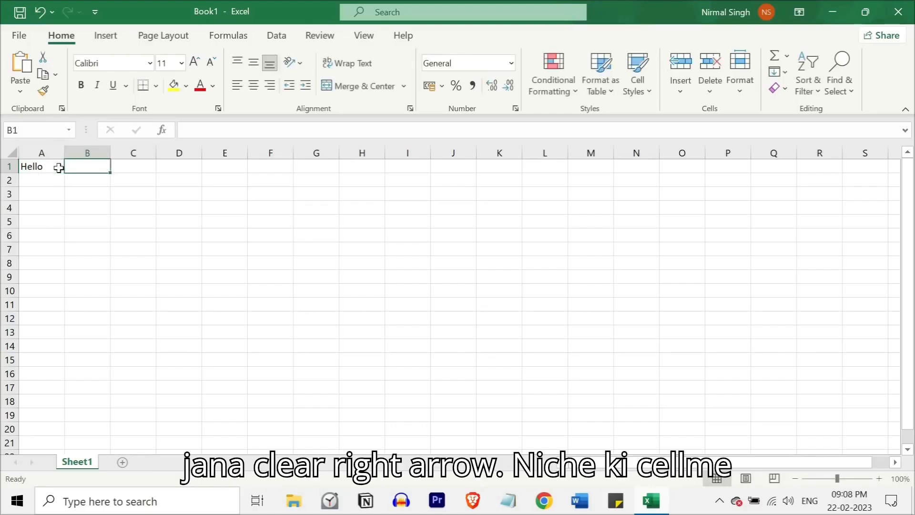
key(Down)
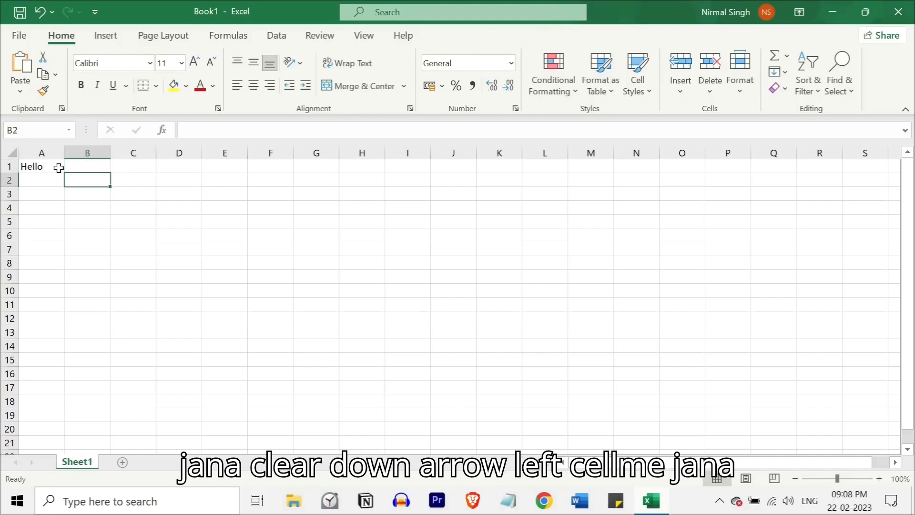
key(Left)
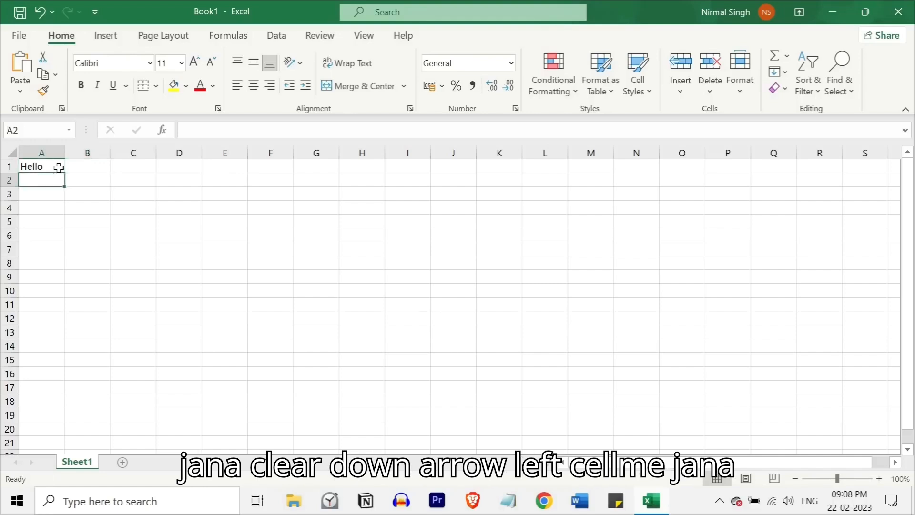
Return to cell A1 on Sheet1, add a new worksheet after it and delete that new sheet.
key(Up)
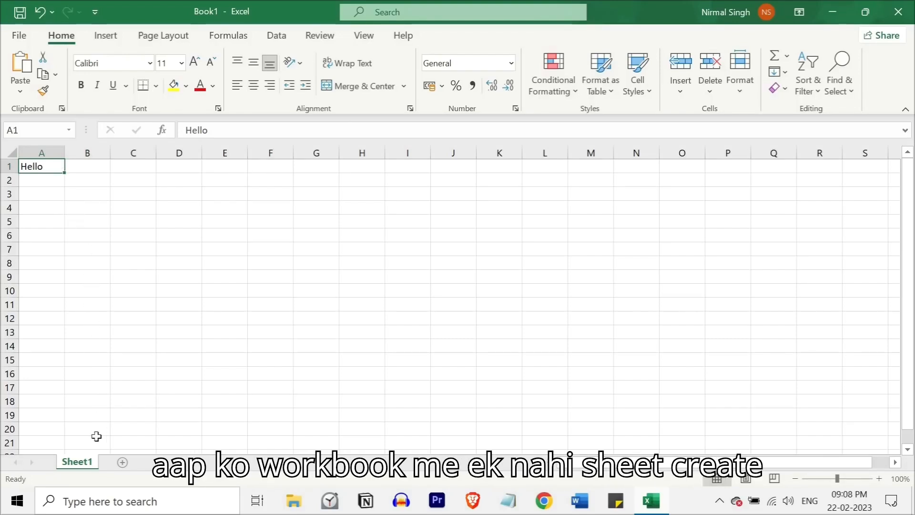
click(123, 463)
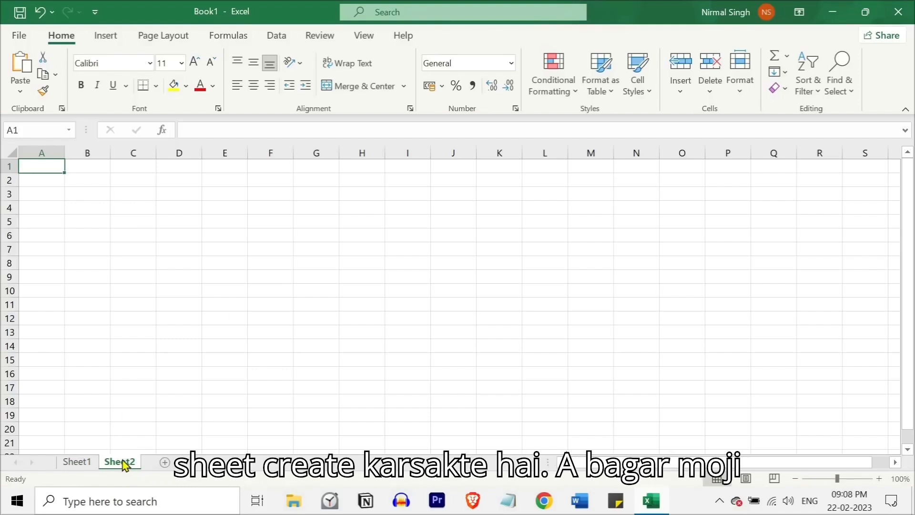
right_click(125, 464)
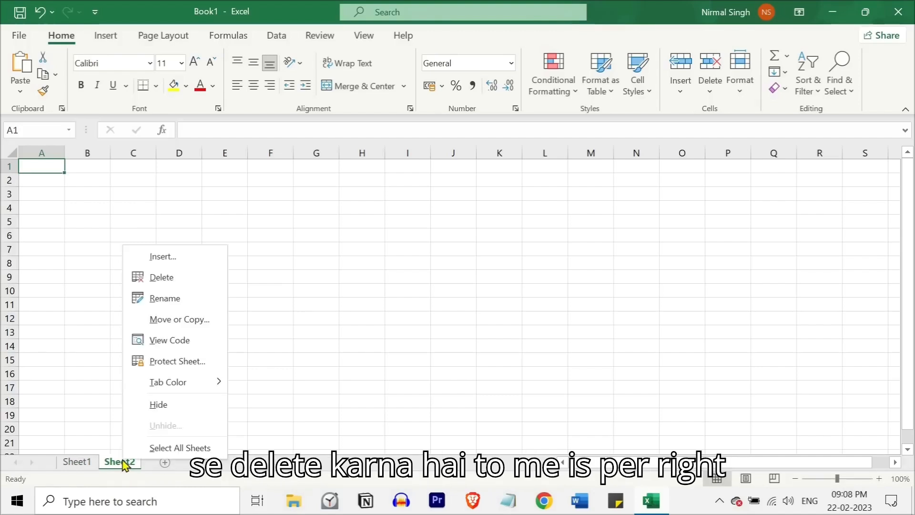
click(162, 279)
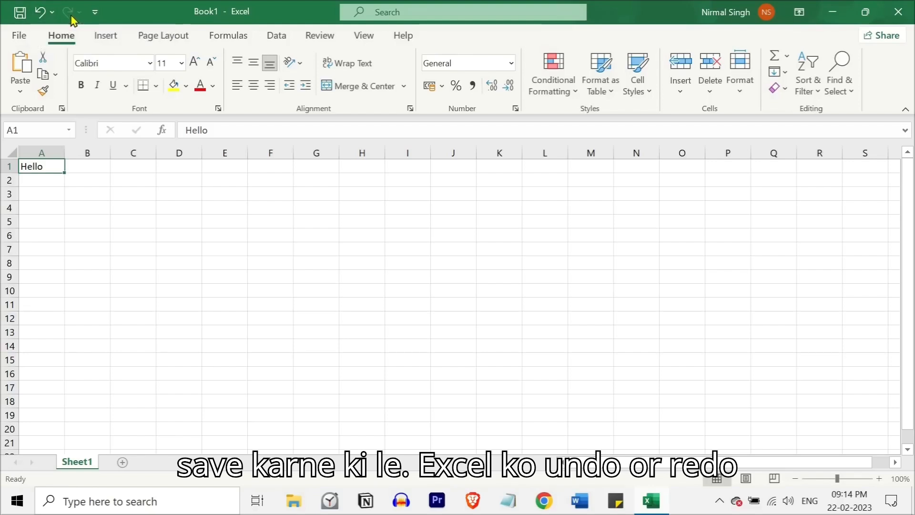
Examine the commands offered for the Quick Access Toolbar and the Insert commands, and return to the Home commands.
click(96, 14)
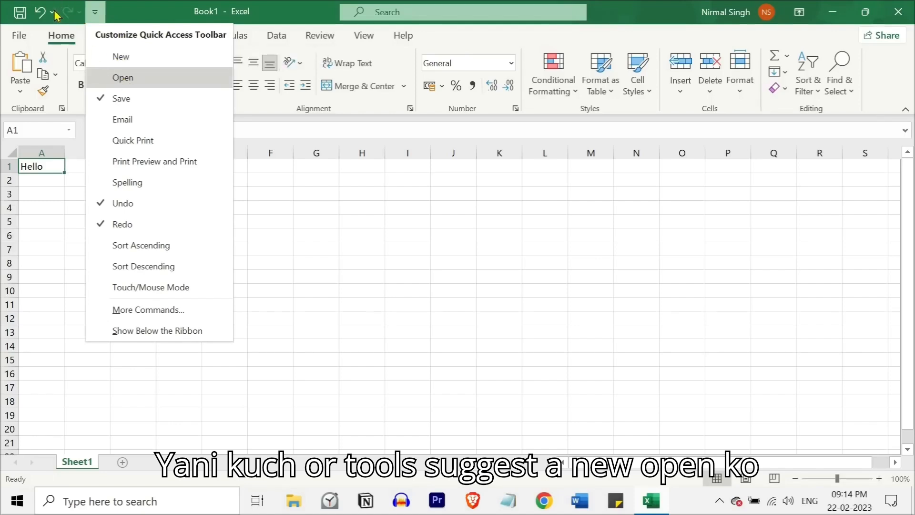
click(95, 16)
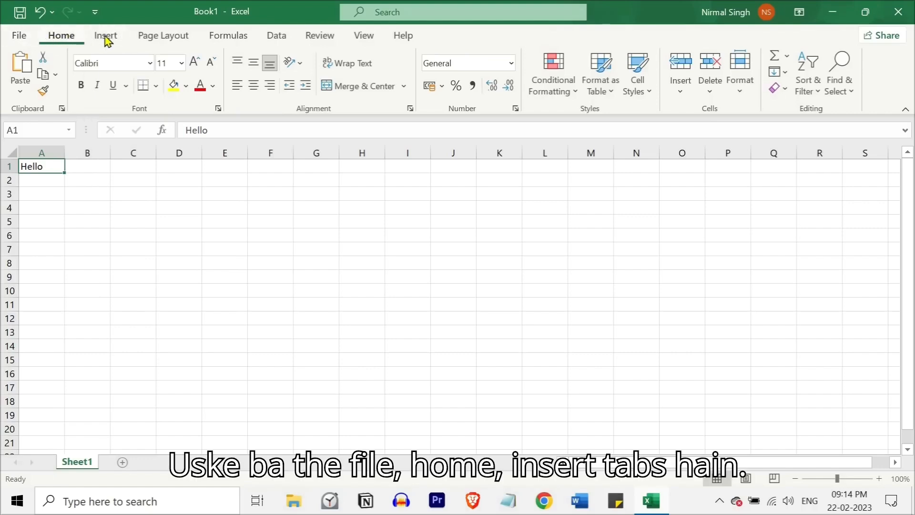
click(92, 37)
click(67, 38)
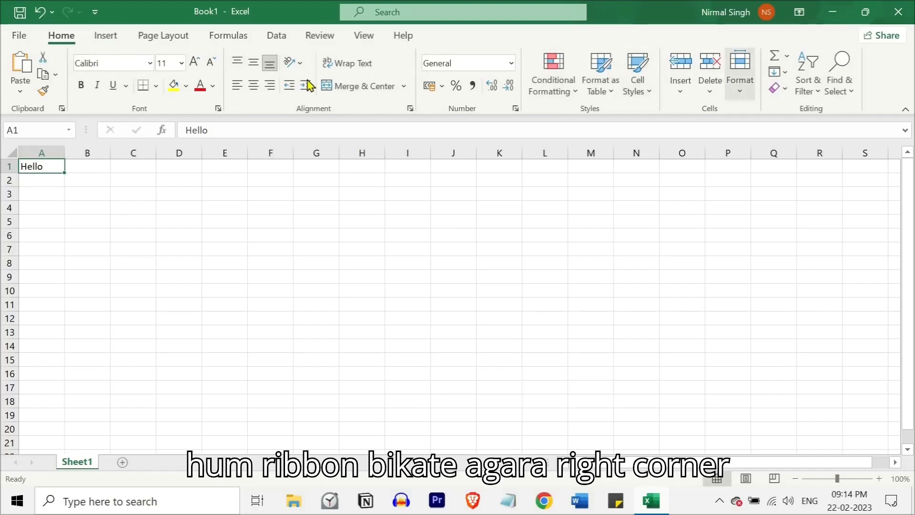
Collapse the ribbon and practise selecting the whole of column D, an entire row and the single cell A7.
click(905, 110)
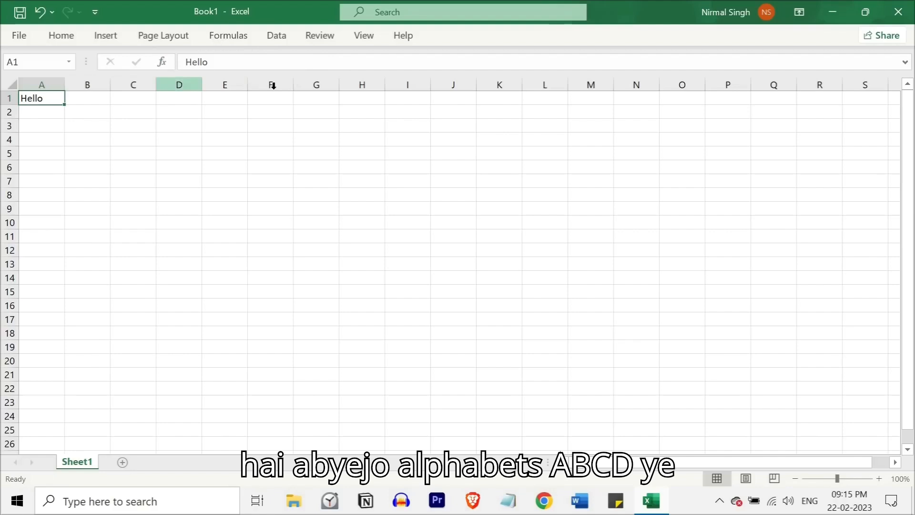
click(186, 84)
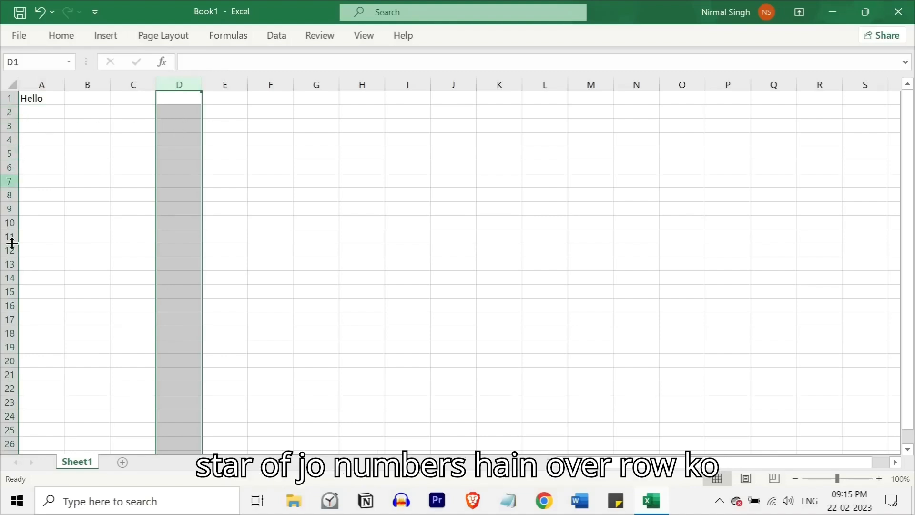
click(8, 152)
click(58, 184)
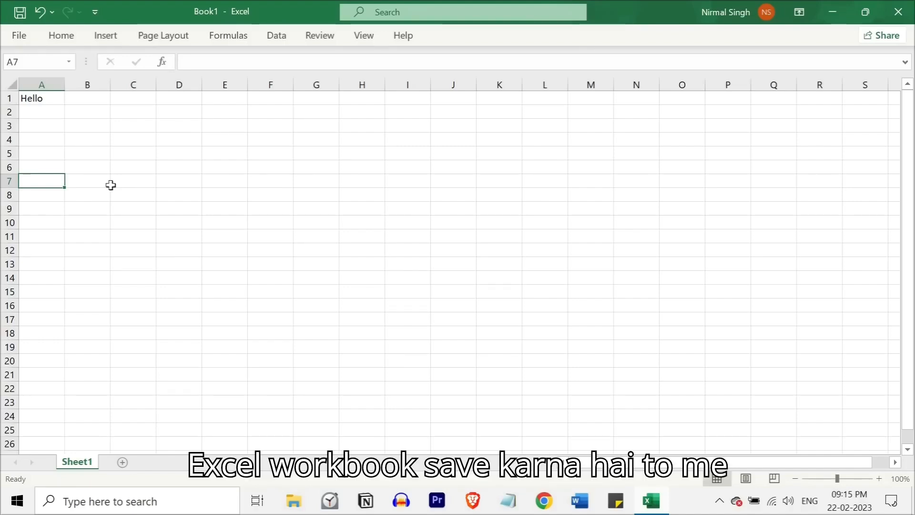
Save the workbook as Book1 in the OneDrive Documents folder.
key(ctrl+s)
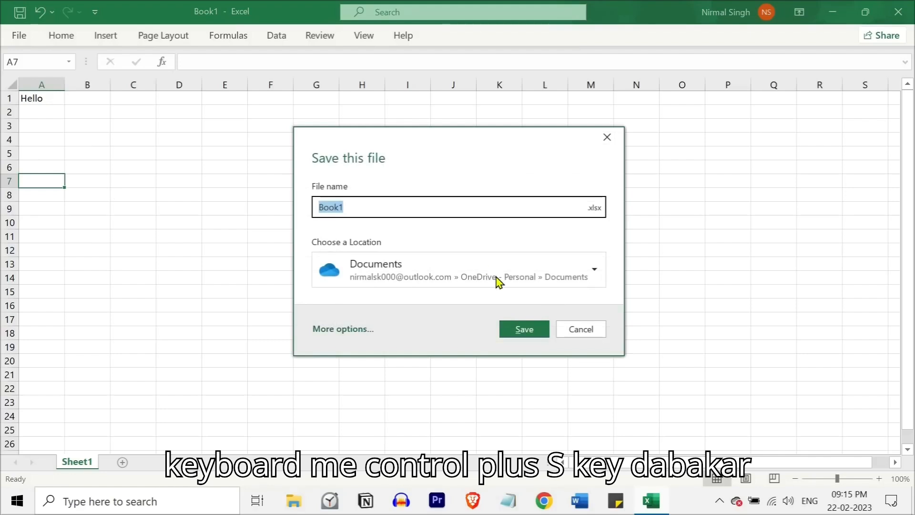
click(525, 330)
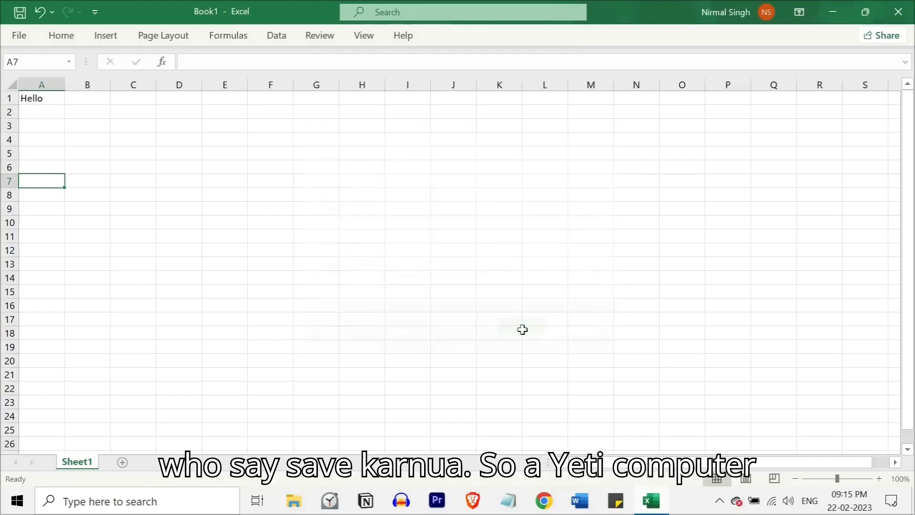